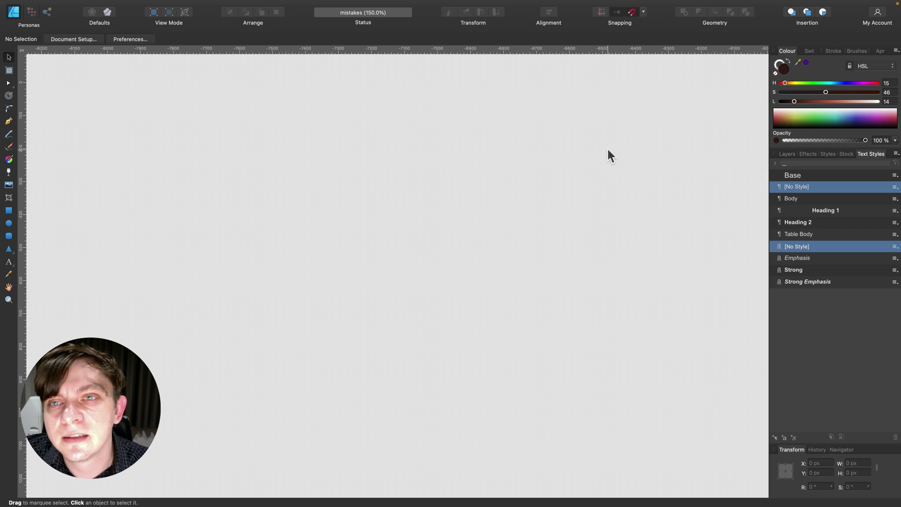
- Scroll the canvas right and up until Artboard1's Crooked Artboard banner is fully in view
scroll(606, 147, right, 10)
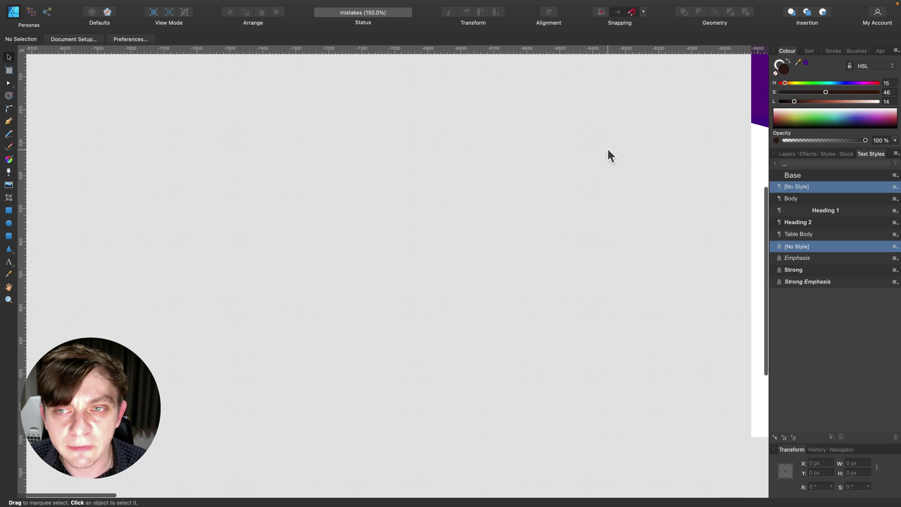
scroll(606, 149, right, 8)
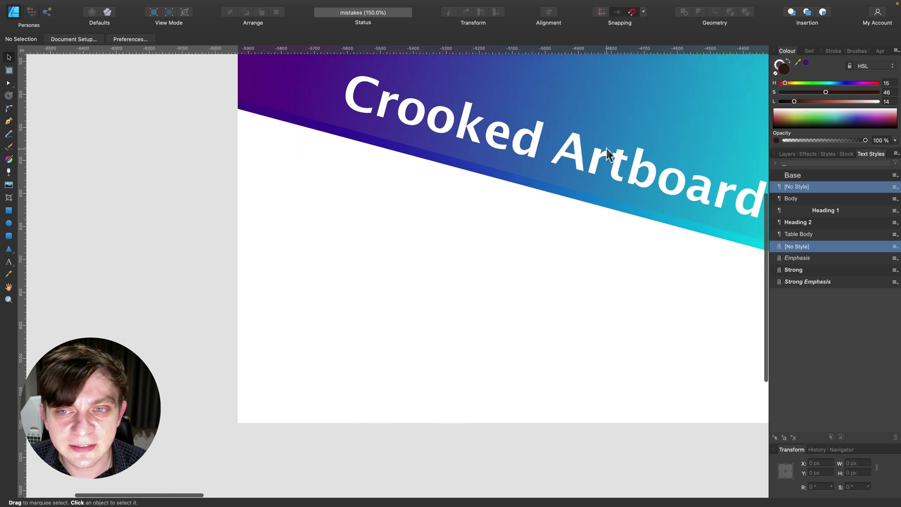
scroll(606, 148, up, 1)
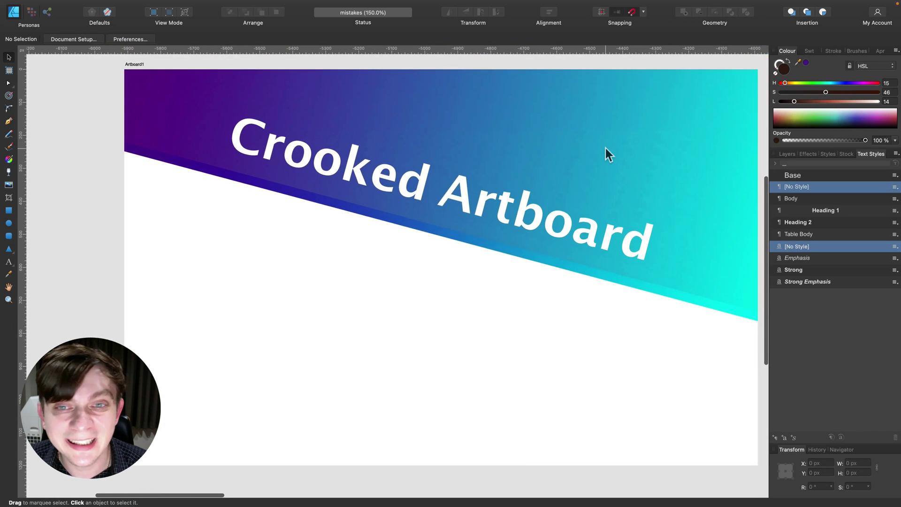
scroll(605, 148, right, 2)
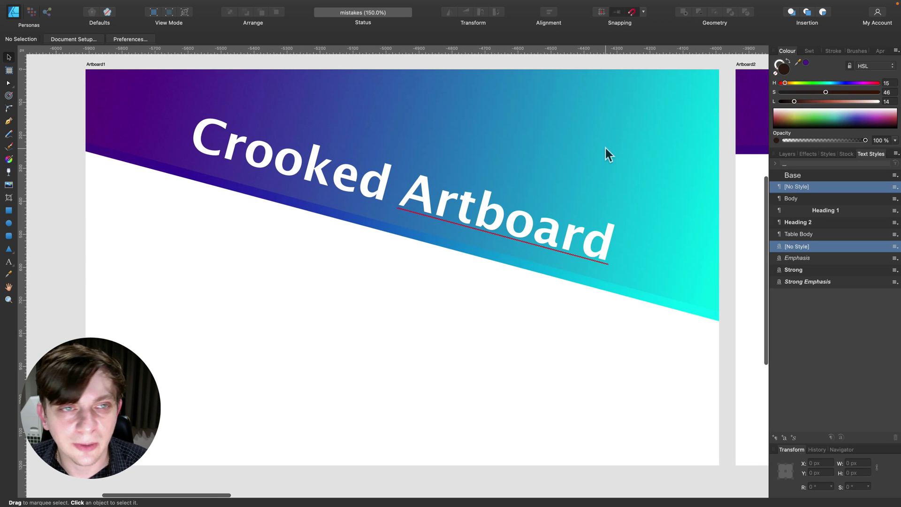
scroll(605, 148, left, 1)
scroll(606, 148, up, 1)
scroll(605, 148, right, 2)
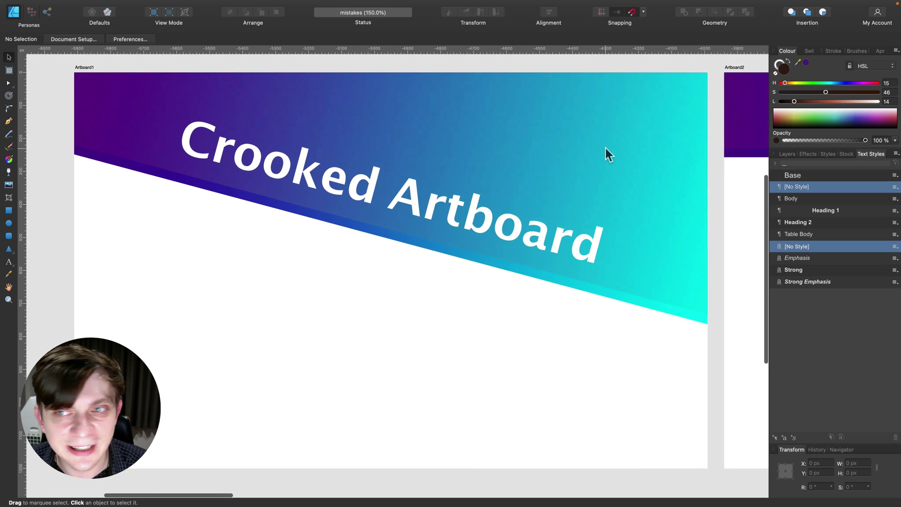
scroll(606, 148, left, 2)
scroll(606, 148, right, 1)
scroll(605, 148, left, 1)
scroll(605, 148, up, 1)
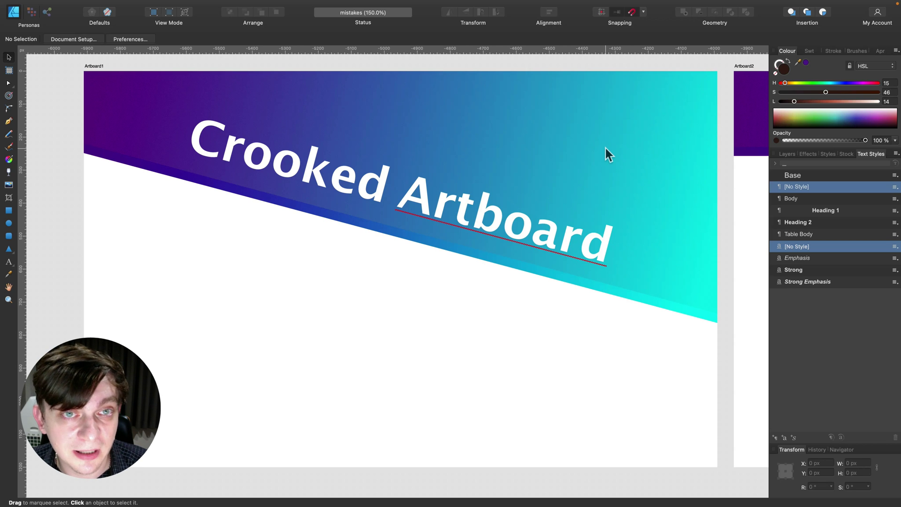
- Rotate the canvas view left so the Crooked Artboard headline reads level
mouse_move(282, 3)
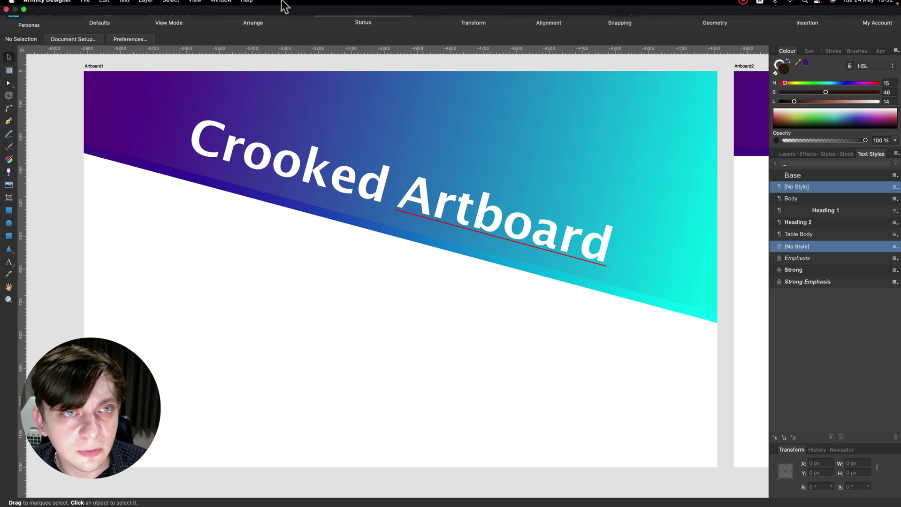
click(193, 6)
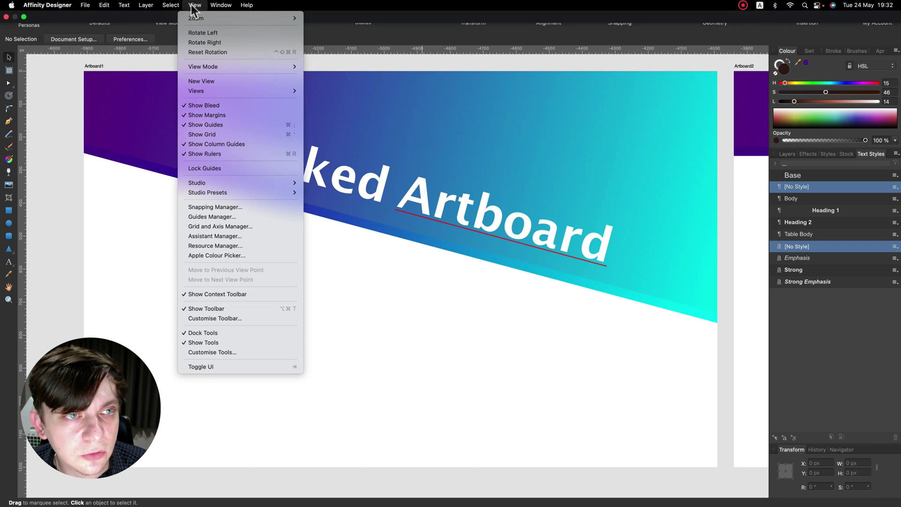
click(197, 33)
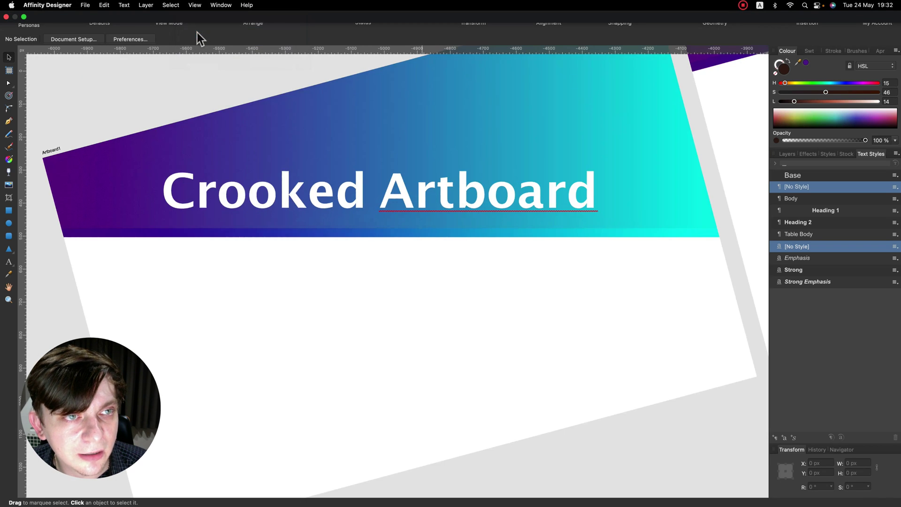
- Pan to Artboard2, zoom in on the Wrong Units banner, then zoom back out to 100%
scroll(563, 242, right, 15)
scroll(564, 242, up, 4)
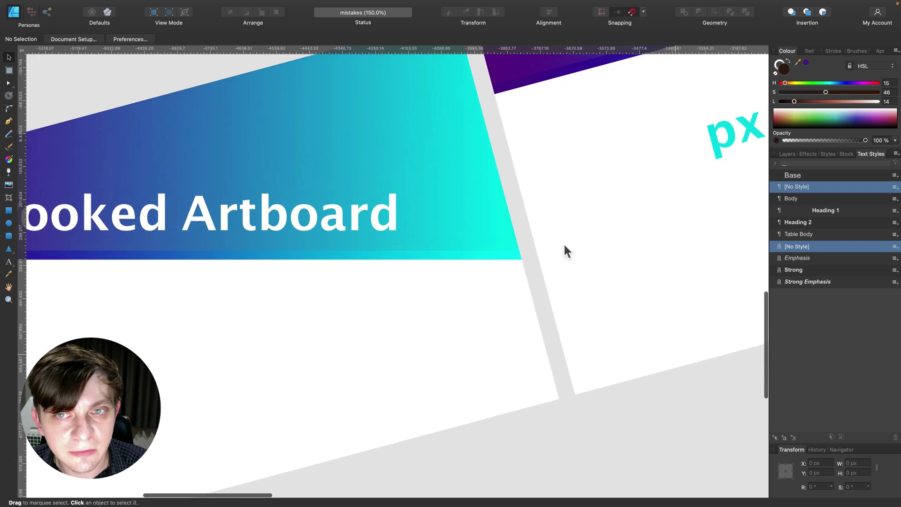
scroll(563, 243, up, 4)
scroll(564, 242, right, 3)
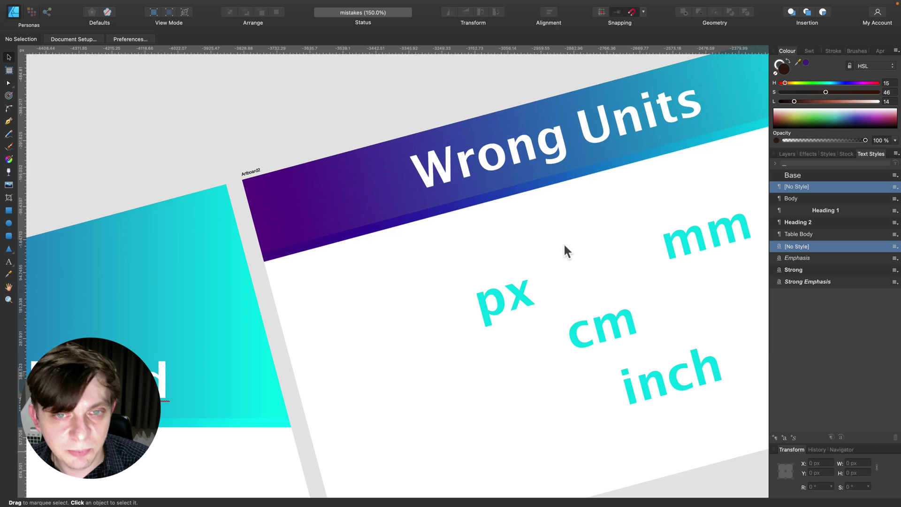
scroll(527, 215, up, 2)
key(super+equal)
key(super+equal)
key(super+equal)
key(super+equal)
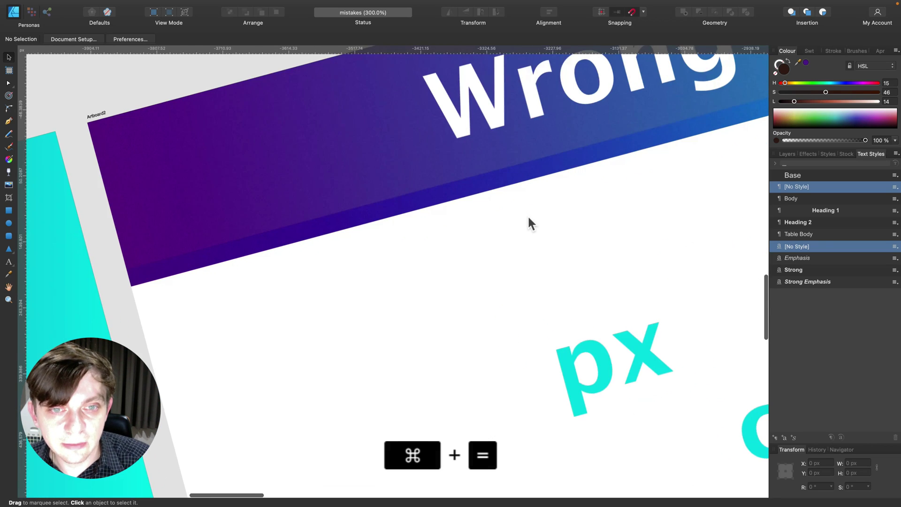
scroll(529, 220, up, 2)
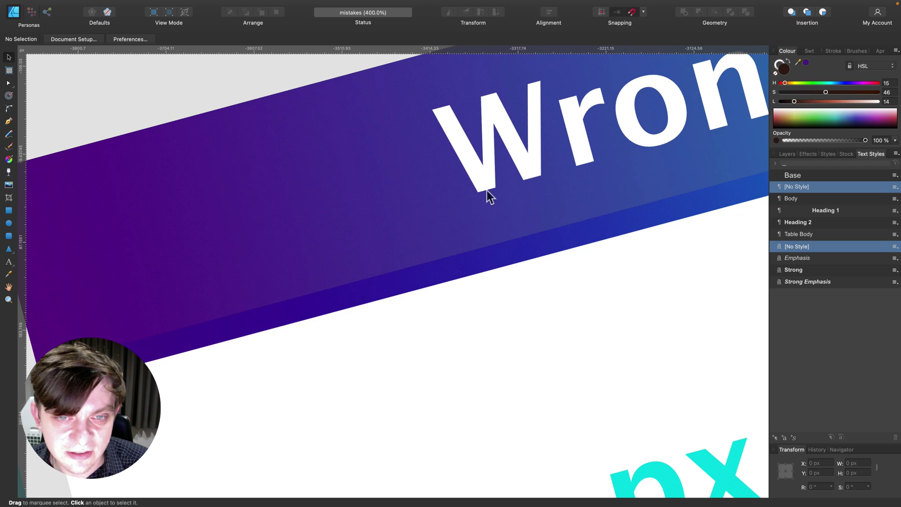
scroll(444, 215, left, 10)
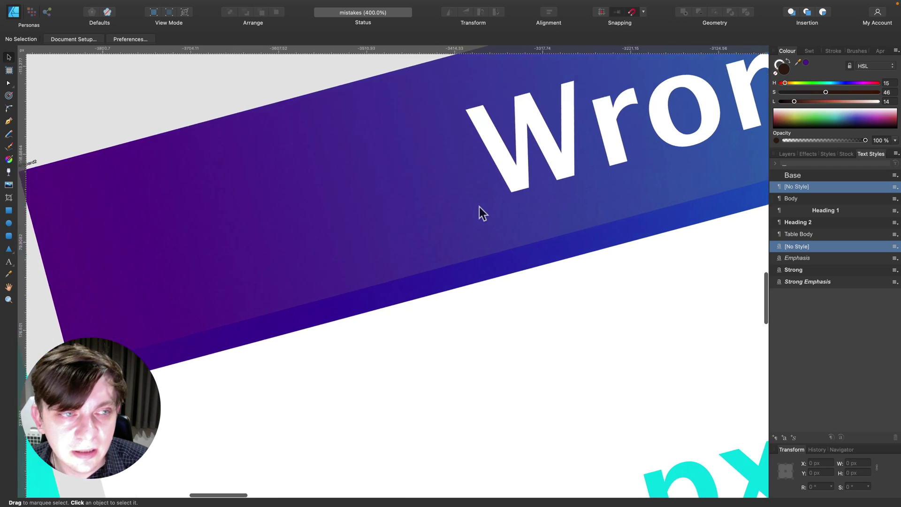
scroll(493, 204, down, 2)
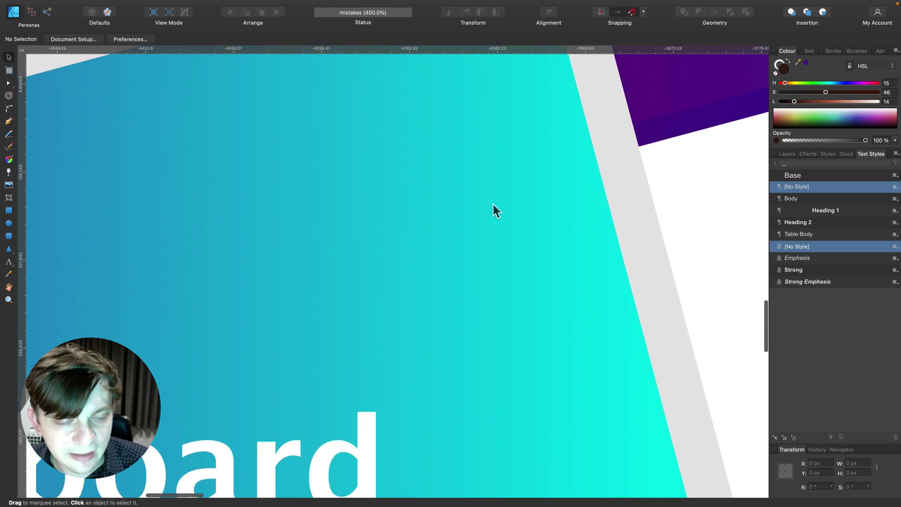
key(super+minus)
key(super+minus)
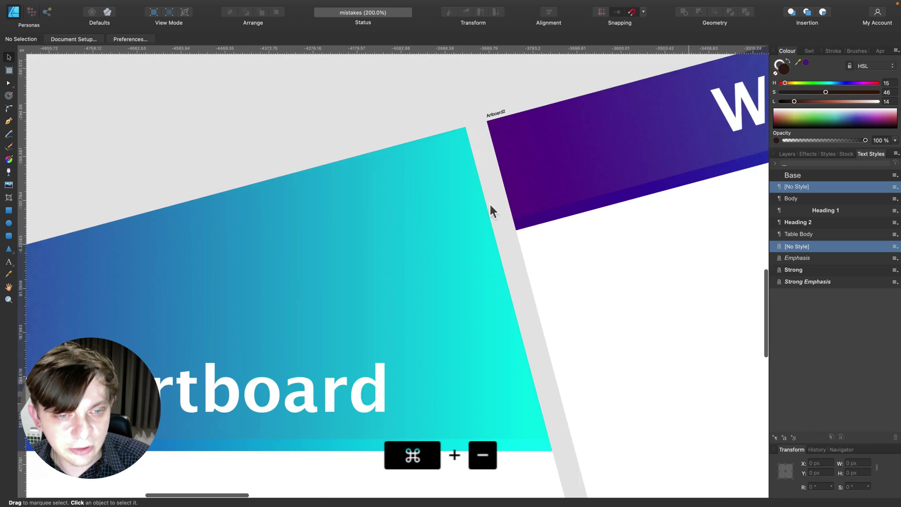
scroll(474, 203, left, 2)
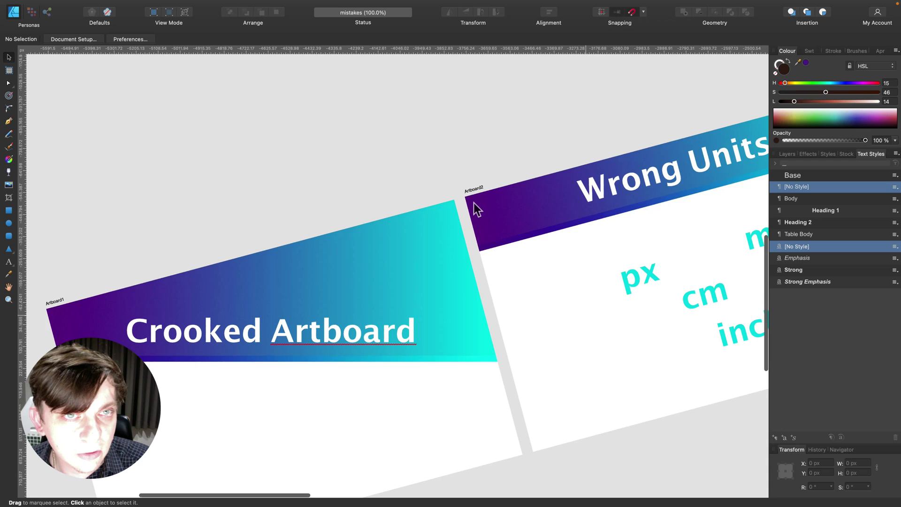
- Reset the canvas rotation so the artboards sit straight
scroll(475, 203, down, 1)
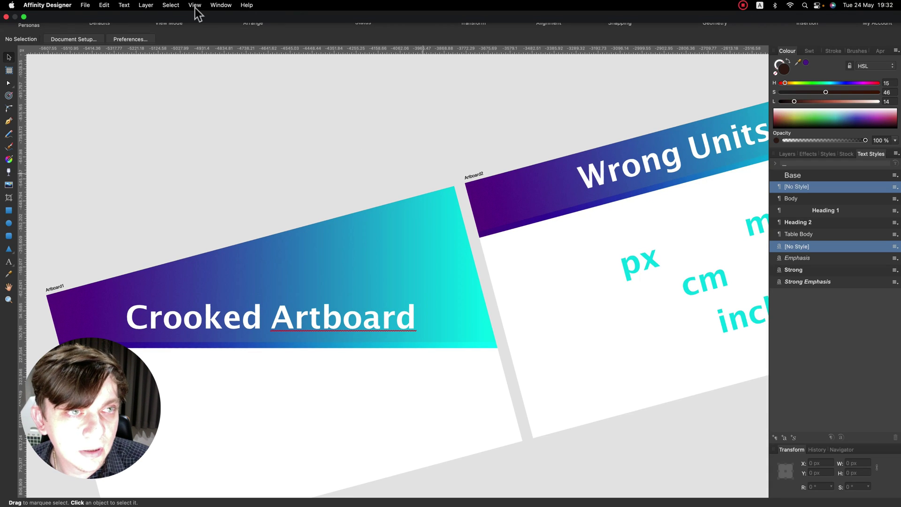
click(194, 5)
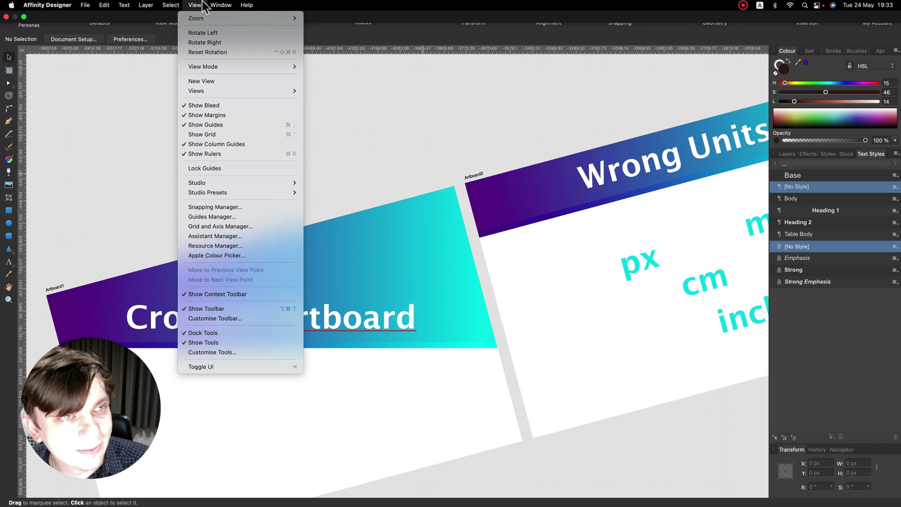
click(201, 52)
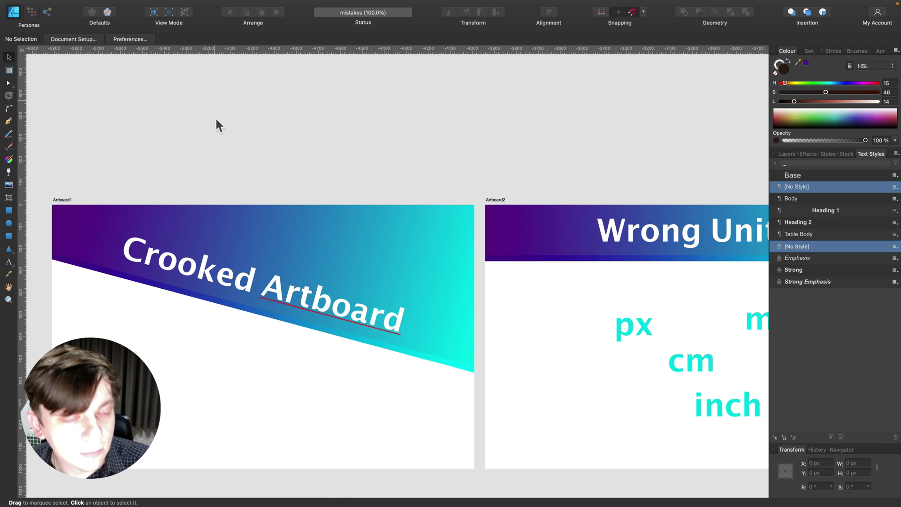
scroll(221, 120, down, 3)
scroll(220, 120, left, 2)
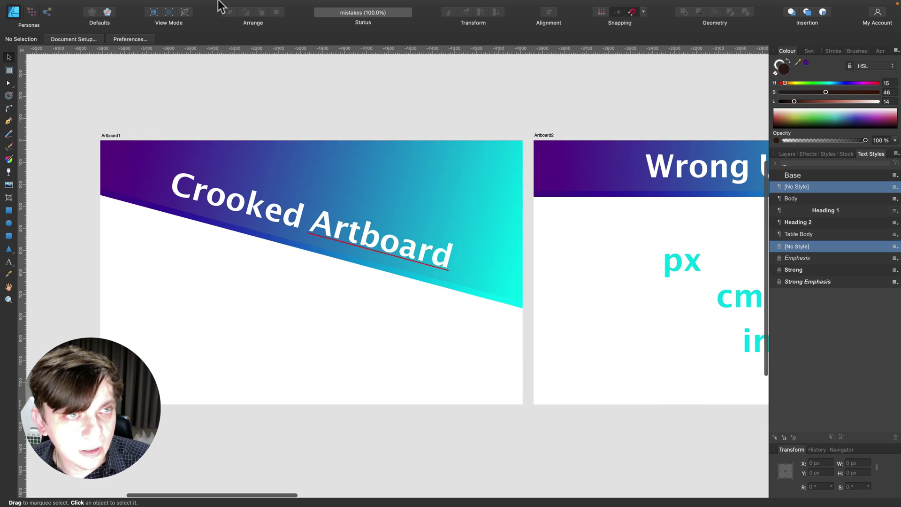
- Rotate the view right twice, then reset the rotation back to straight
click(198, 7)
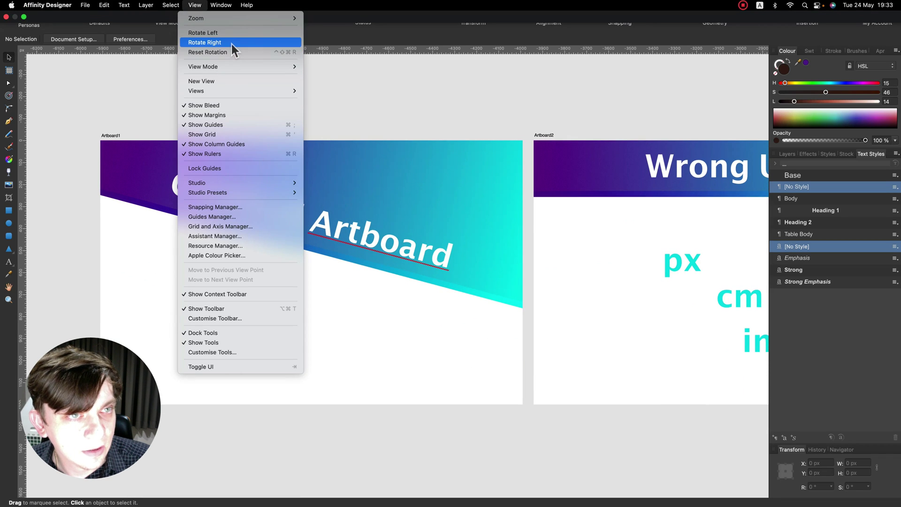
click(232, 44)
click(192, 5)
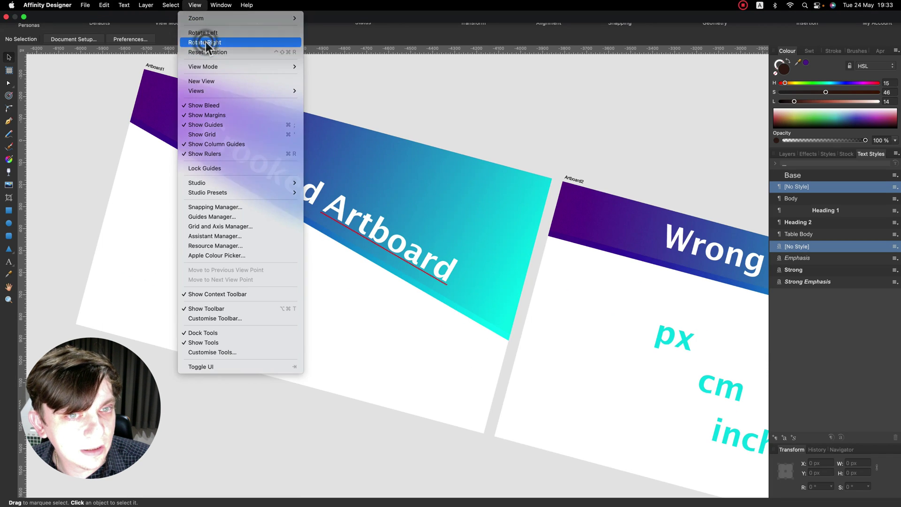
click(206, 41)
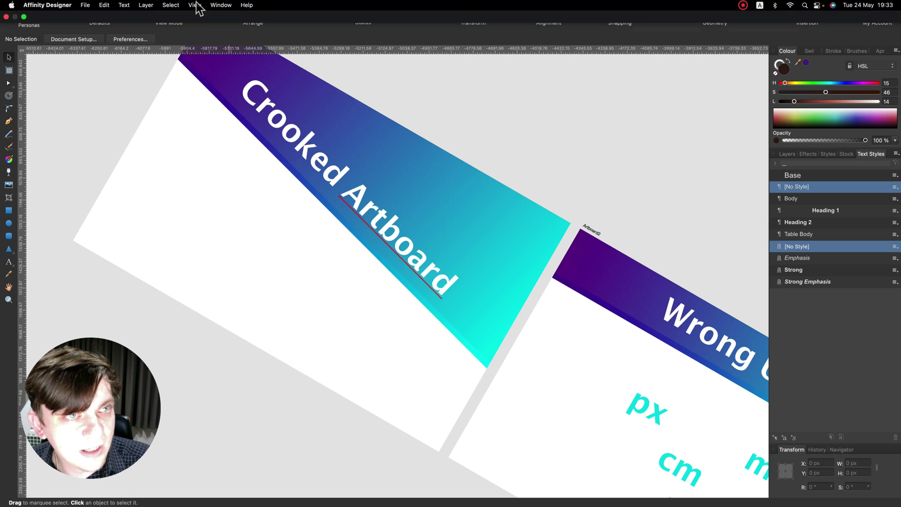
click(195, 5)
click(208, 52)
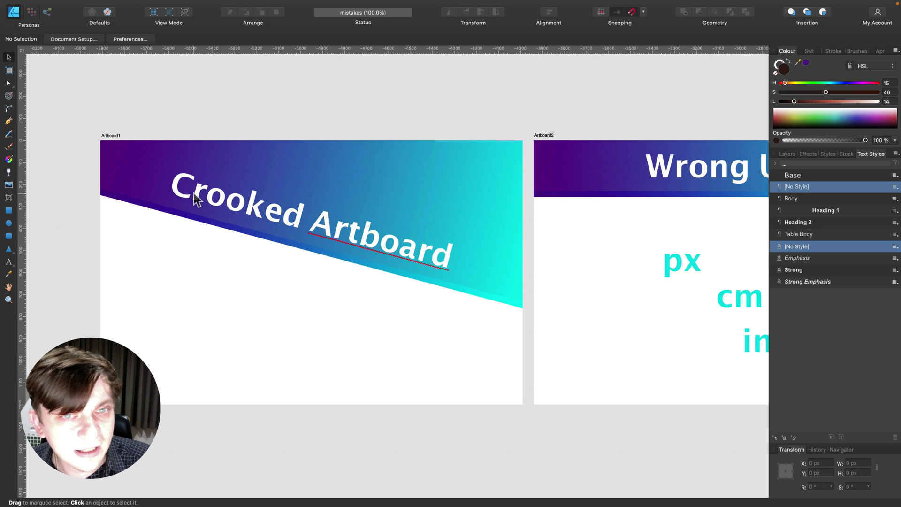
mouse_move(64, 6)
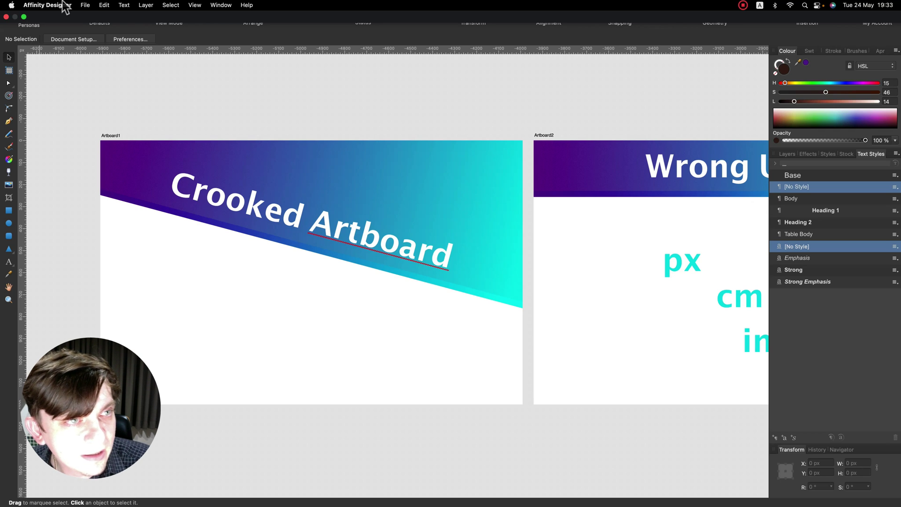
- In Preferences > Tools, uncheck the Enable canvas rotation options and close the dialog
click(88, 6)
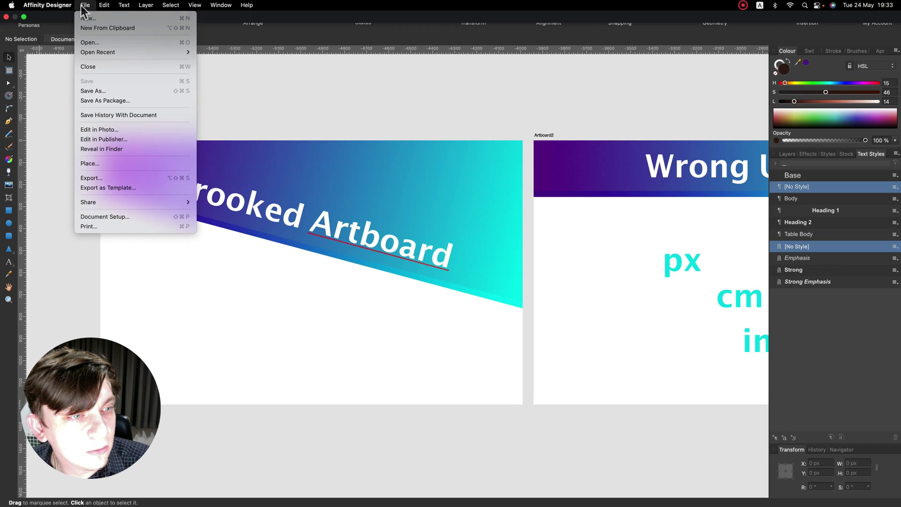
mouse_move(61, 9)
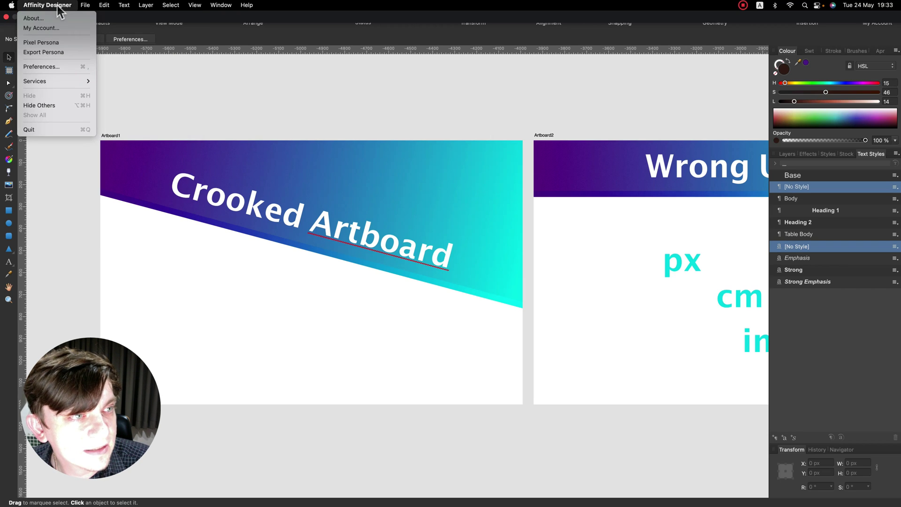
click(39, 66)
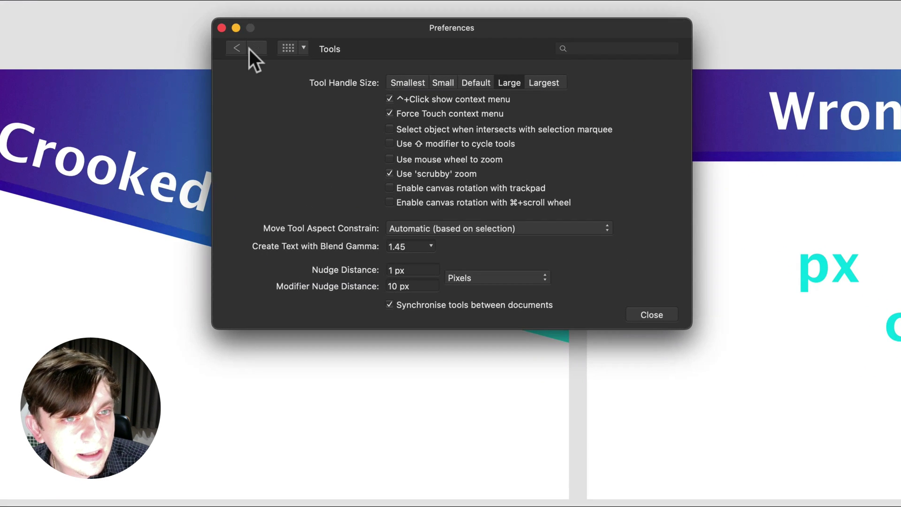
click(235, 49)
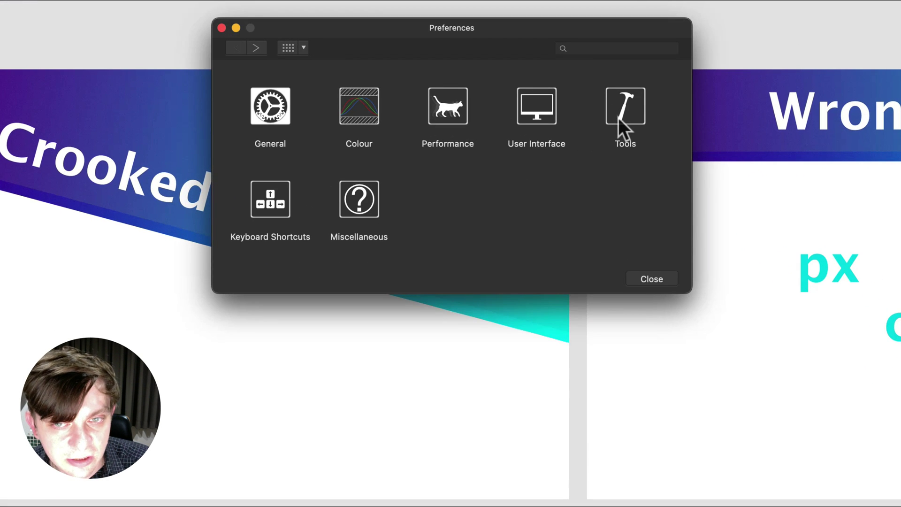
click(629, 107)
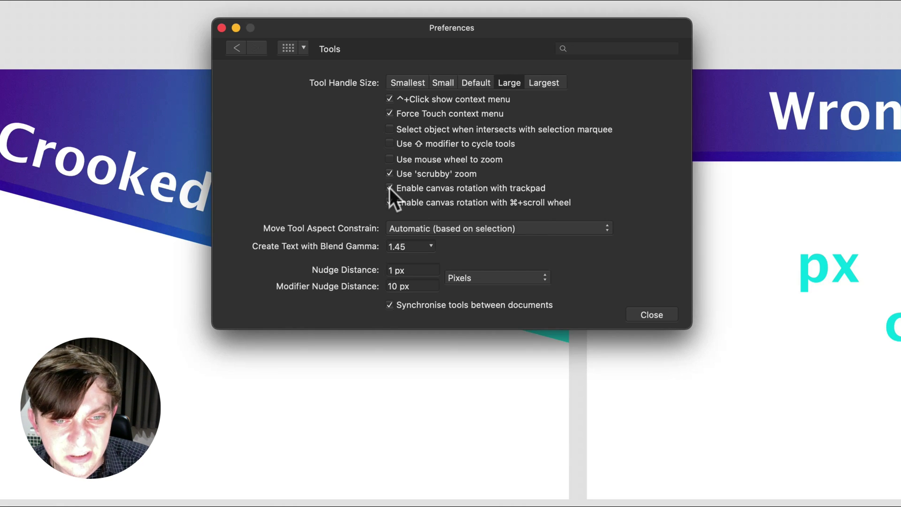
click(389, 202)
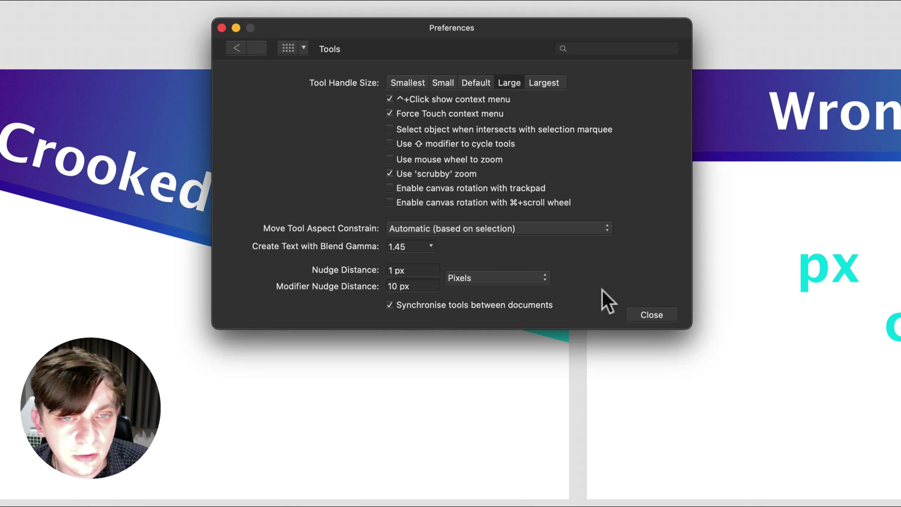
click(655, 313)
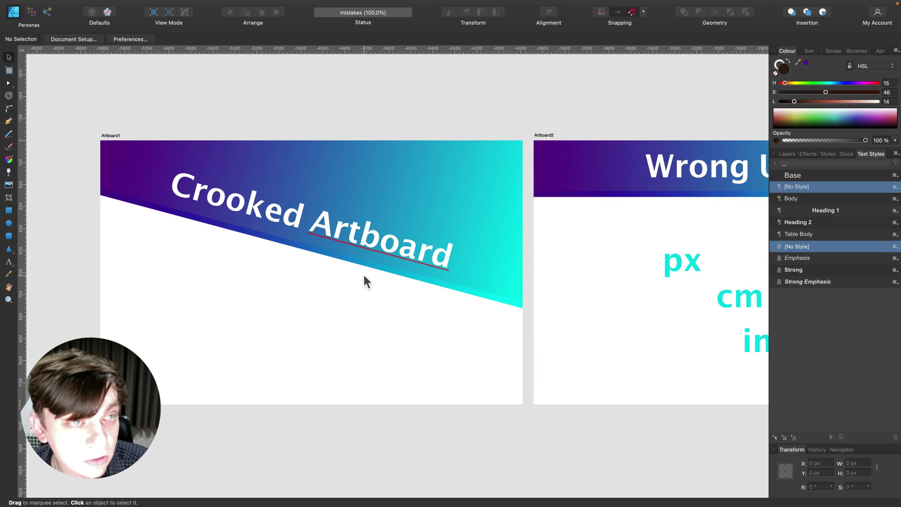
- Dismiss the Window menu and scroll right to Artboard2's Wrong Units banner and unit labels
click(220, 5)
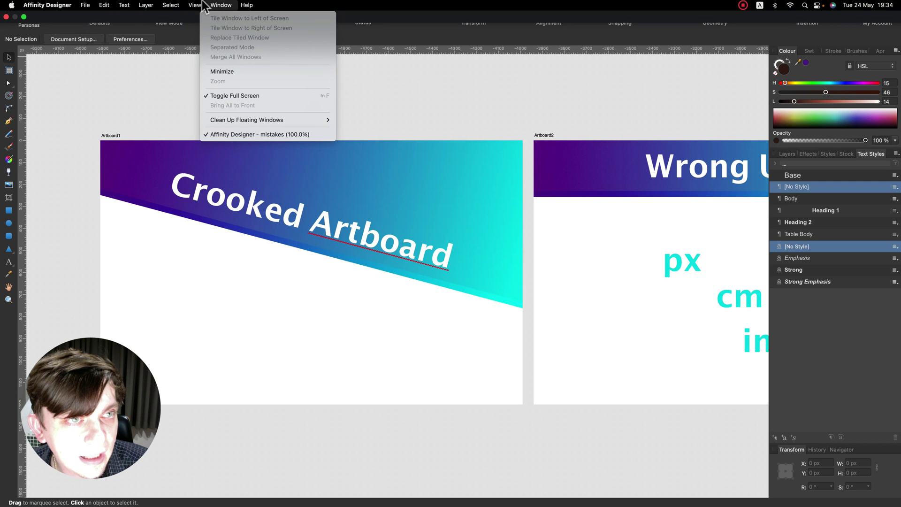
click(452, 81)
scroll(478, 89, right, 6)
scroll(477, 89, right, 2)
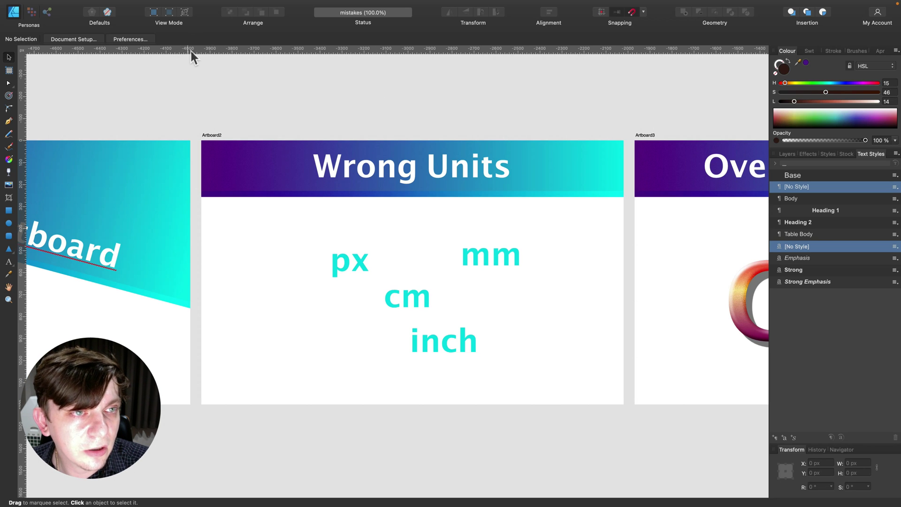
click(22, 50)
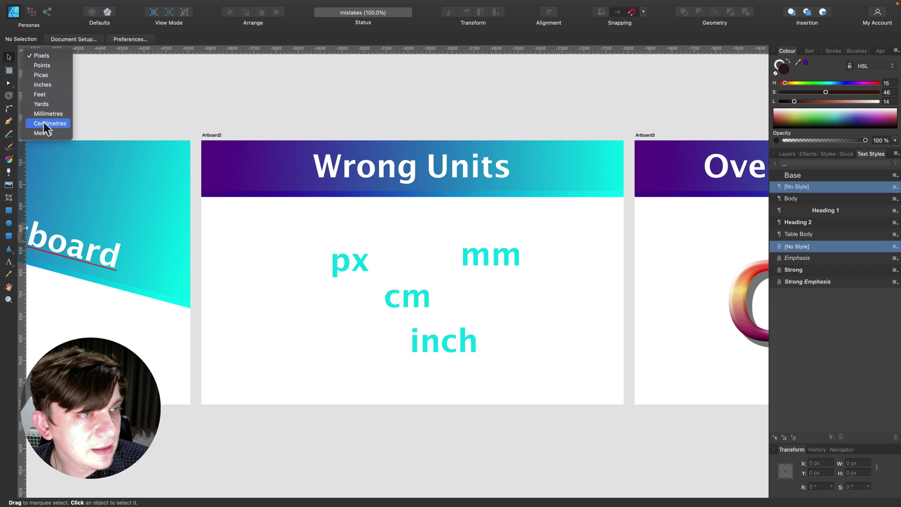
click(59, 122)
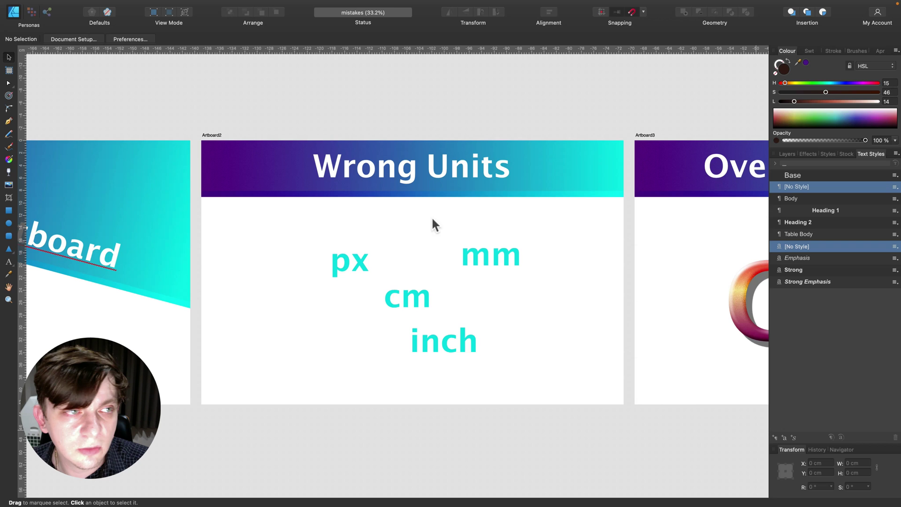
click(22, 50)
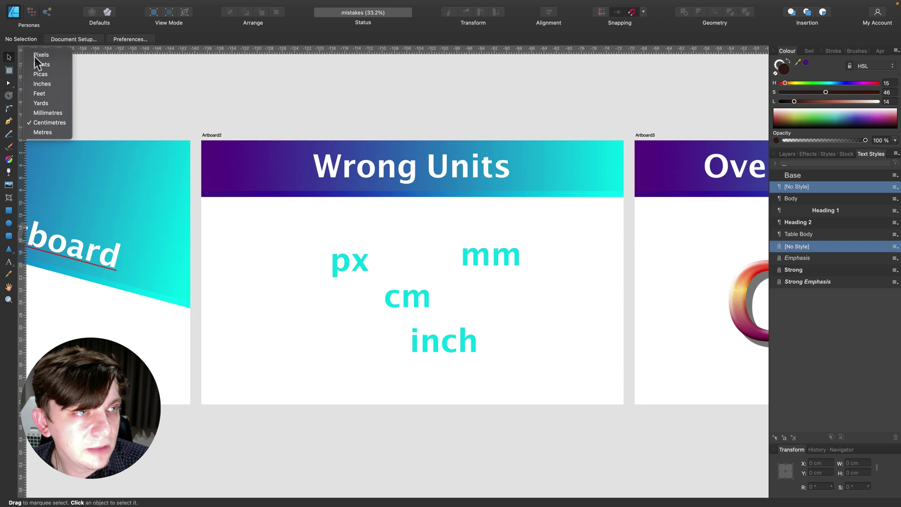
click(41, 56)
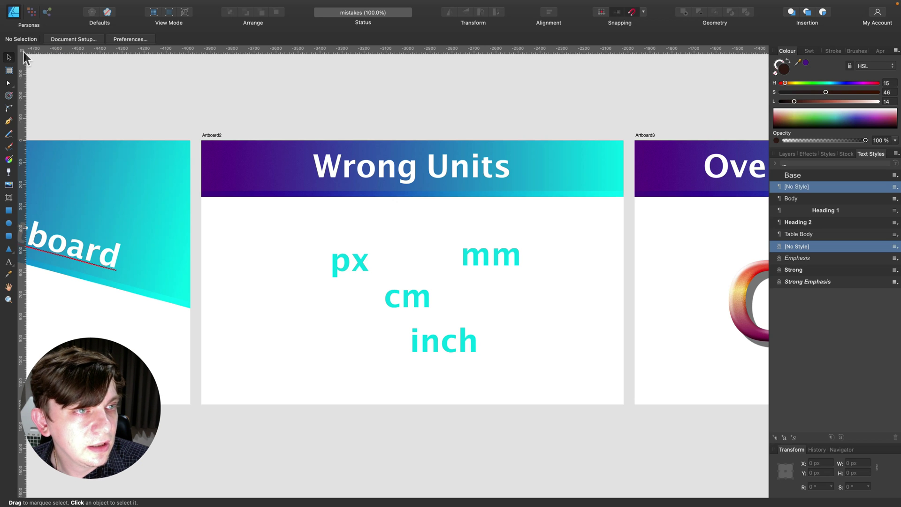
mouse_move(126, 2)
click(195, 6)
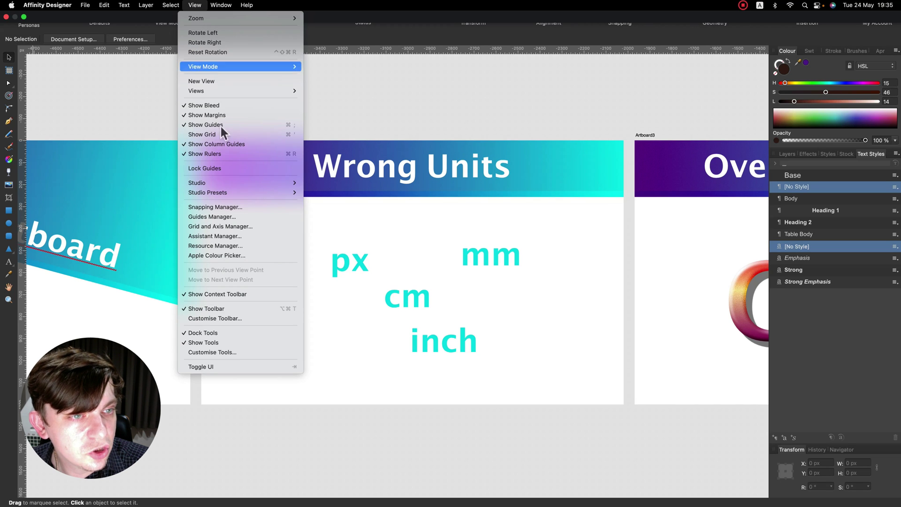
click(198, 154)
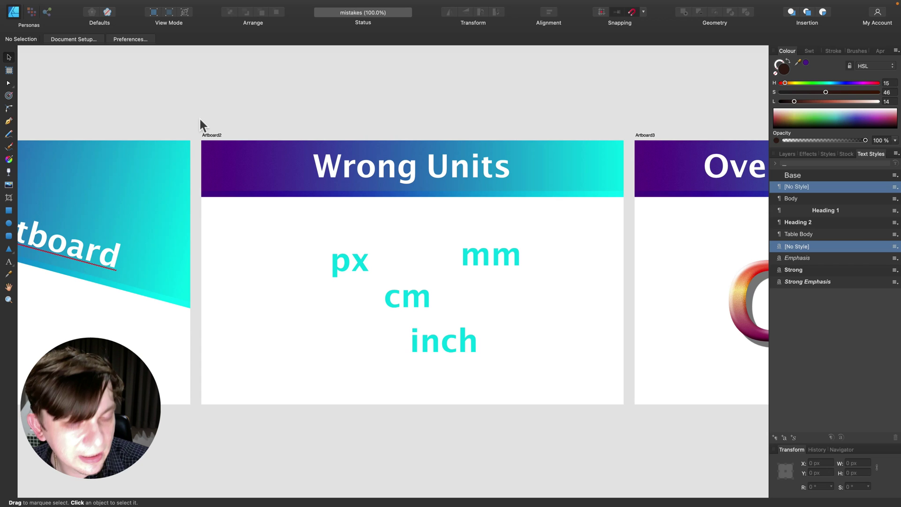
key(super+r)
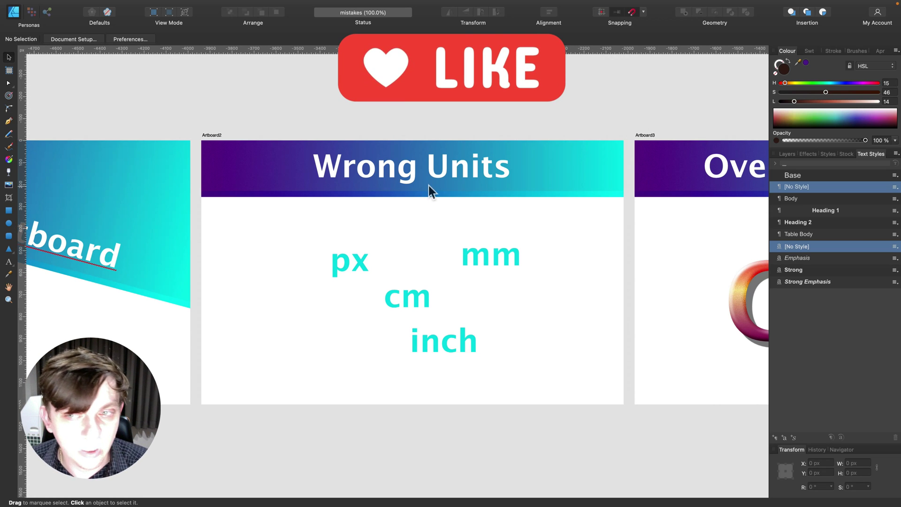
scroll(430, 184, right, 10)
- Scroll to Artboard3, show the Layers panel and select the Cool text
scroll(430, 184, right, 3)
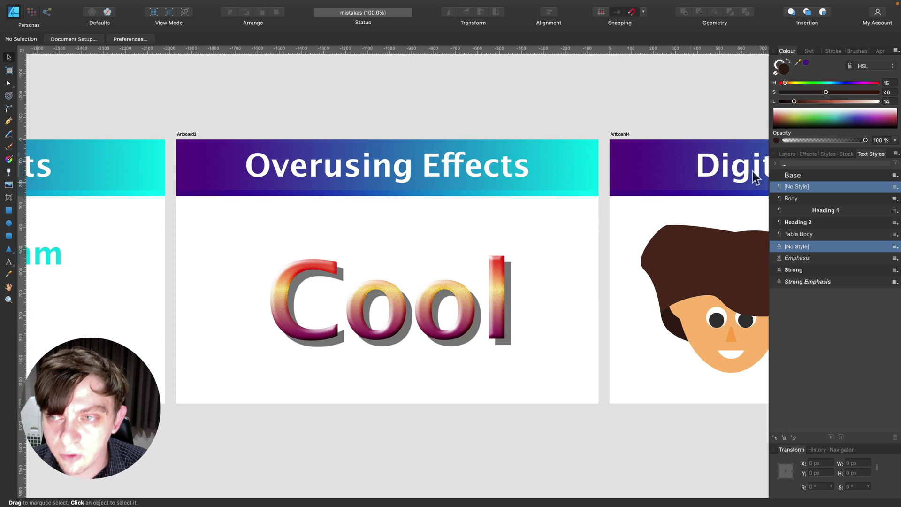
click(787, 155)
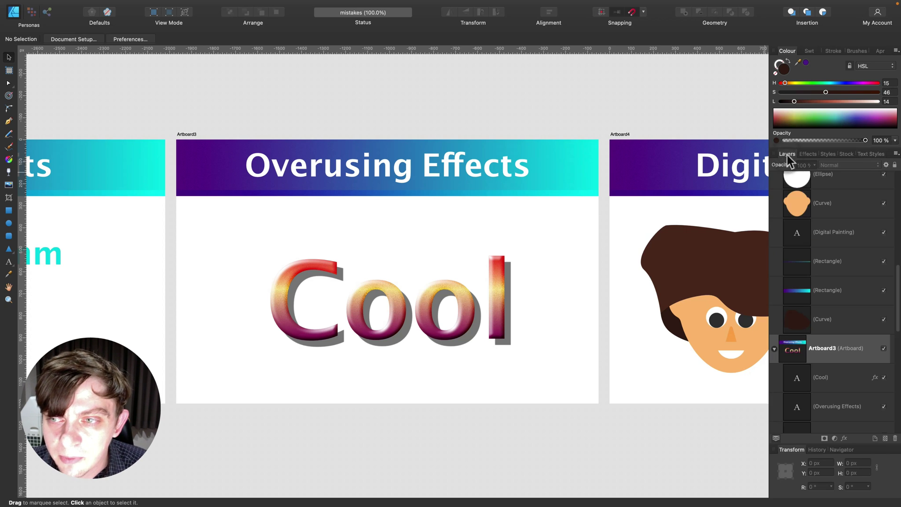
click(483, 306)
- Open the Cool text's layer effects and reduce the Outer Shadow radius
click(845, 439)
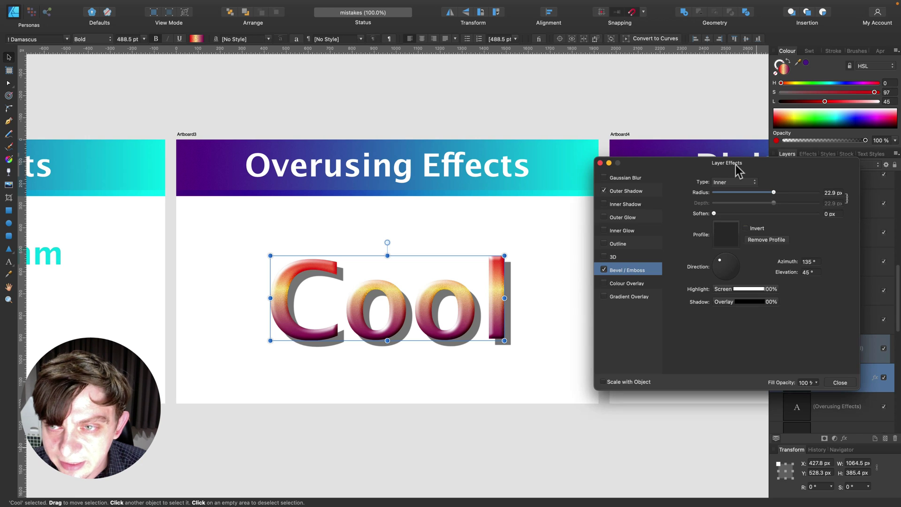
drag(734, 169, 574, 162)
click(601, 159)
click(593, 173)
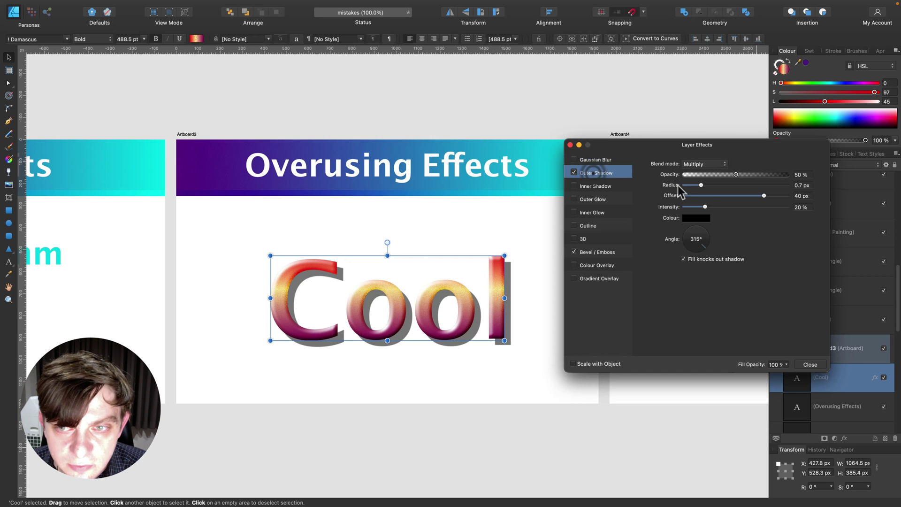
drag(684, 186, 624, 185)
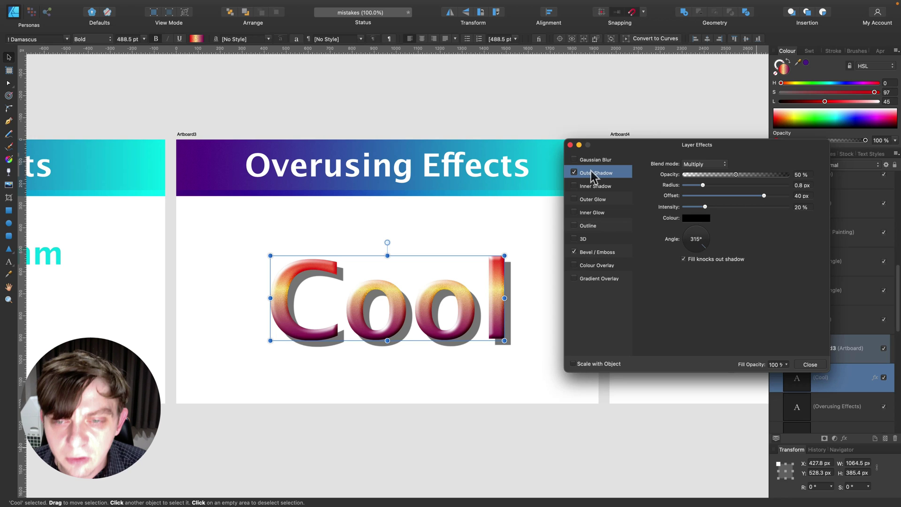
- Set the Bevel/Emboss shadow blend to Multiply, raise its radius to 38.1 px, and close
click(603, 251)
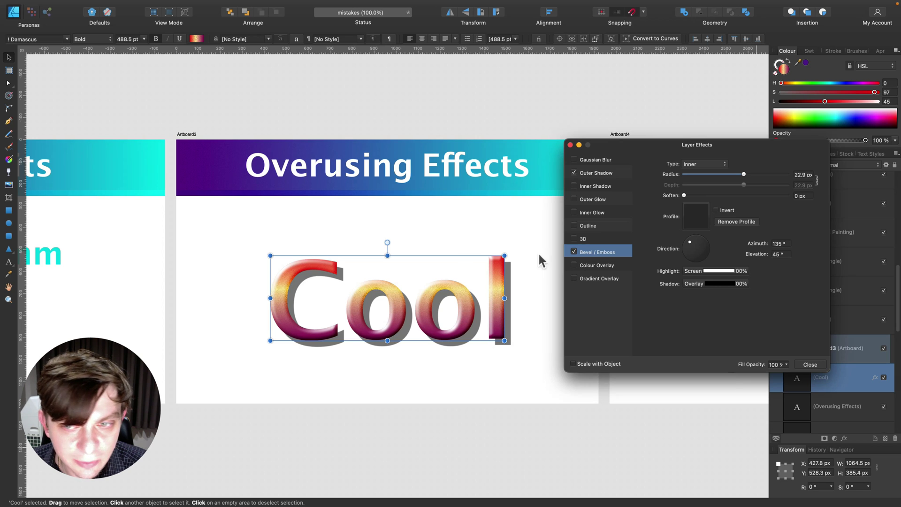
click(715, 284)
click(741, 300)
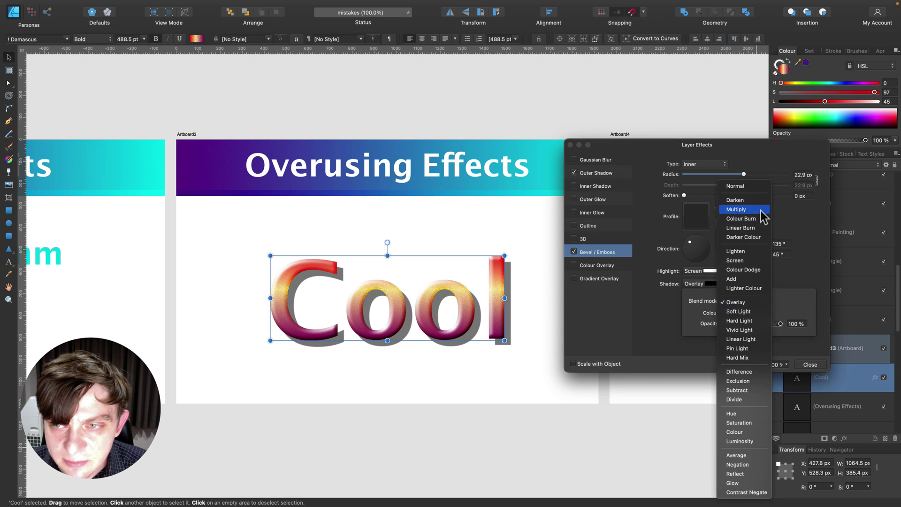
click(762, 210)
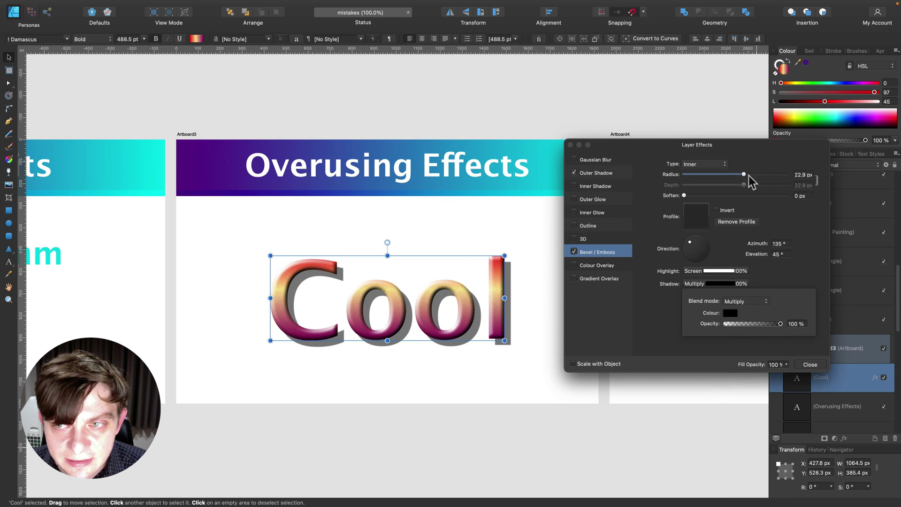
mouse_move(749, 175)
mouse_down()
mouse_move(770, 176)
mouse_move(685, 178)
mouse_move(762, 172)
mouse_up()
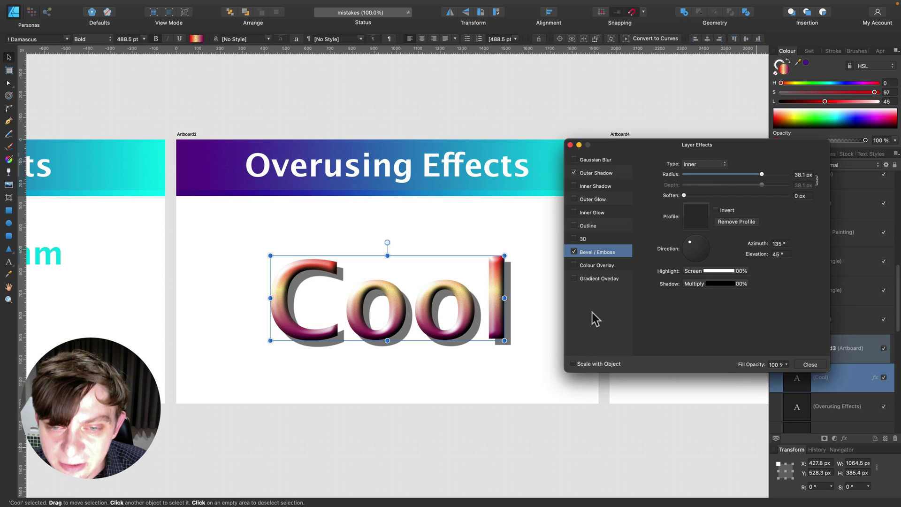
click(811, 365)
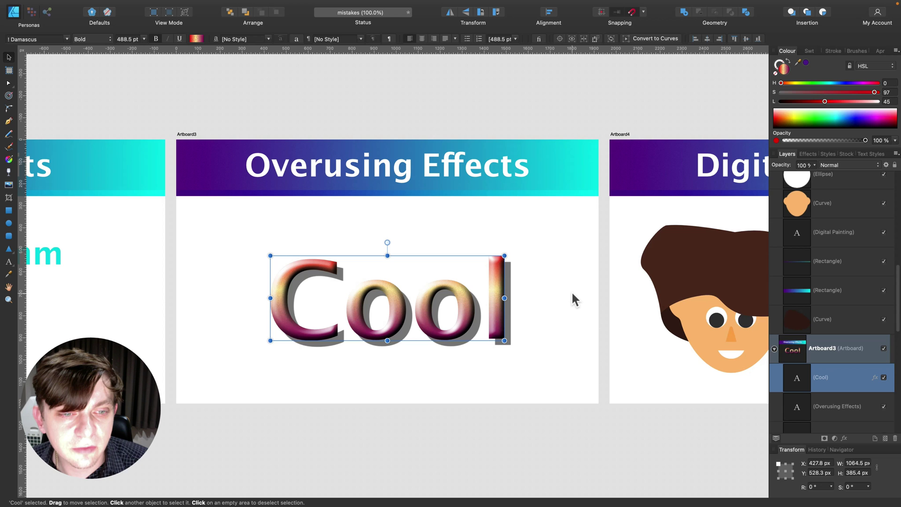
- Scroll right to Artboard4's Digital Painting banner and its shape-built cartoon face
scroll(428, 220, right, 3)
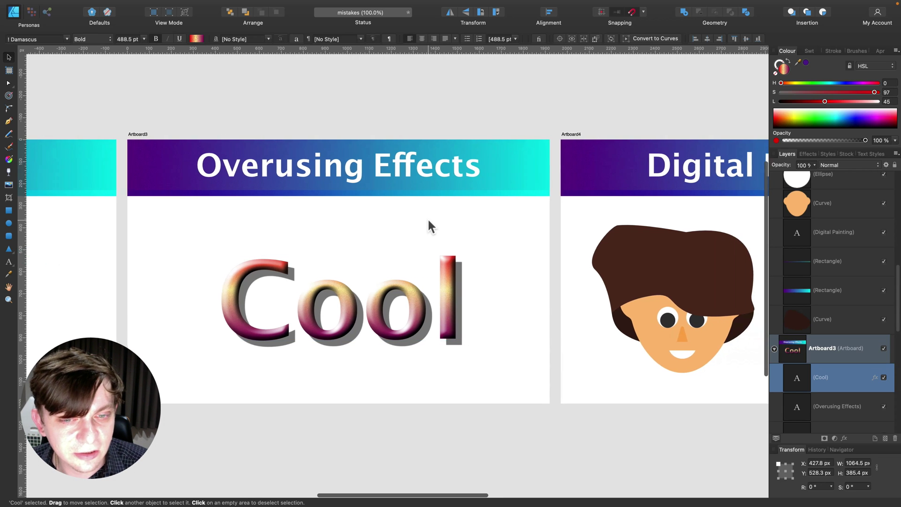
scroll(429, 221, right, 10)
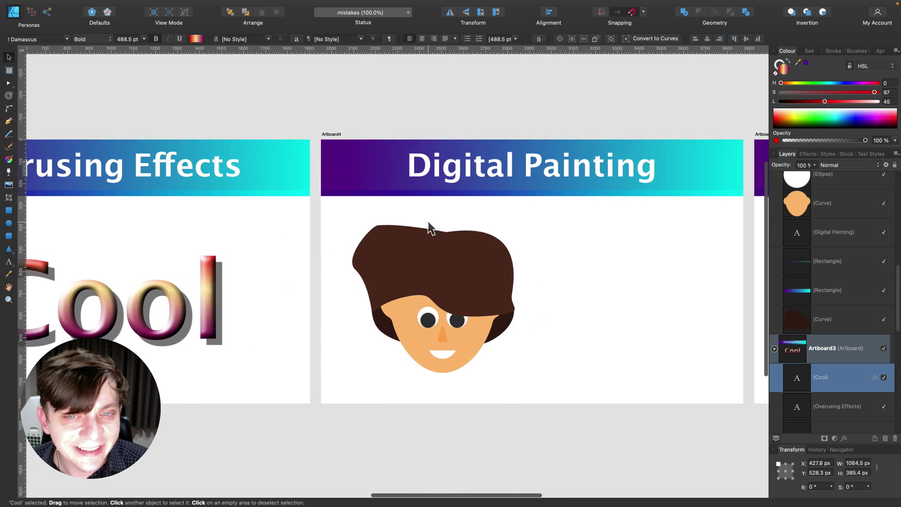
scroll(429, 224, right, 4)
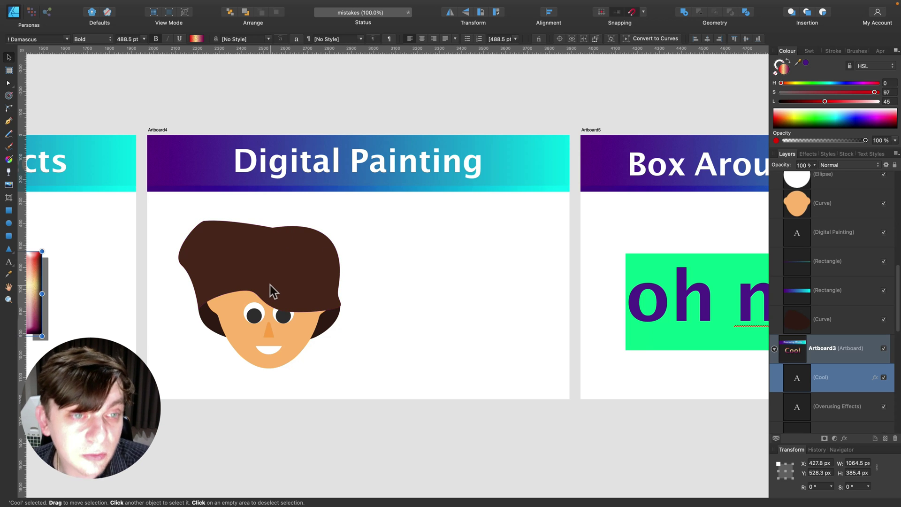
- With the Pencil tool, sketch the hair of a second face in dark brown stroke, no fill
click(8, 134)
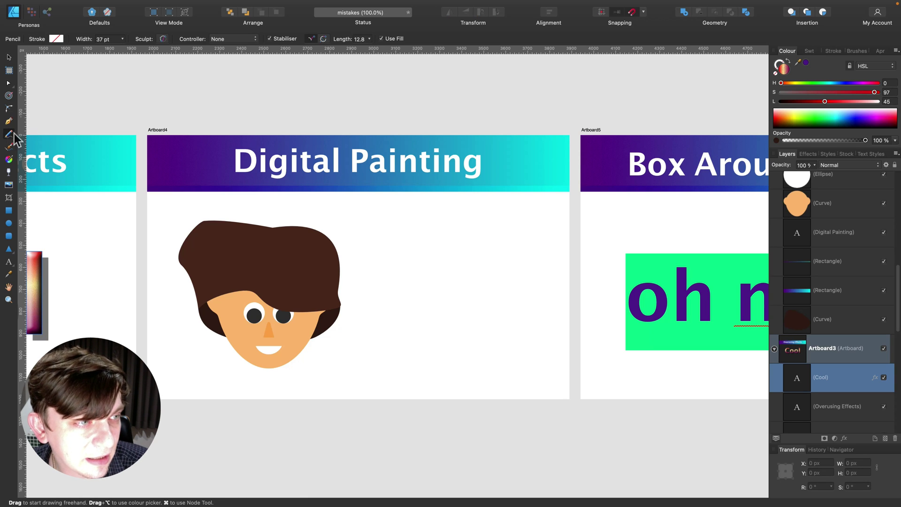
mouse_move(523, 283)
mouse_down()
mouse_move(513, 259)
mouse_move(482, 223)
mouse_up()
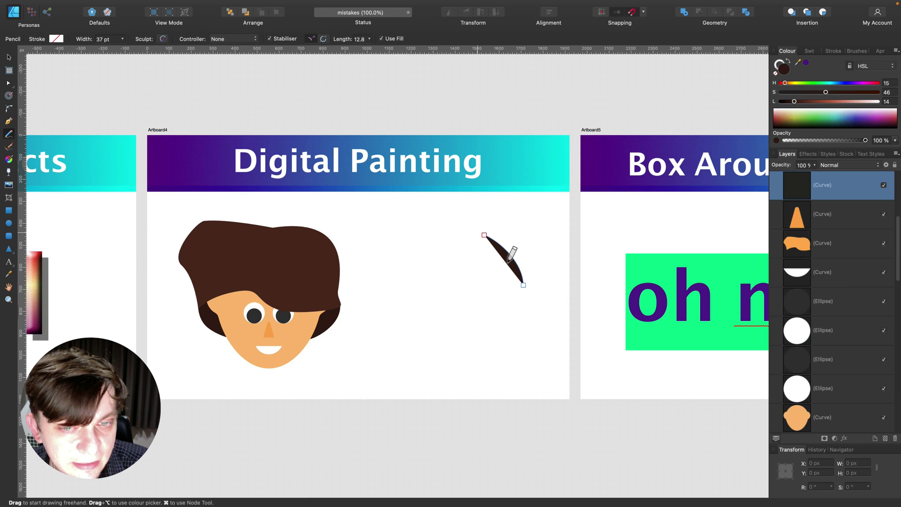
click(789, 61)
drag(497, 238, 430, 230)
mouse_move(387, 264)
mouse_down()
mouse_move(452, 215)
mouse_move(382, 256)
mouse_move(388, 302)
mouse_up()
mouse_move(387, 300)
mouse_down()
mouse_move(422, 252)
mouse_move(446, 276)
mouse_move(447, 300)
mouse_move(493, 271)
mouse_move(539, 272)
mouse_move(523, 296)
mouse_up()
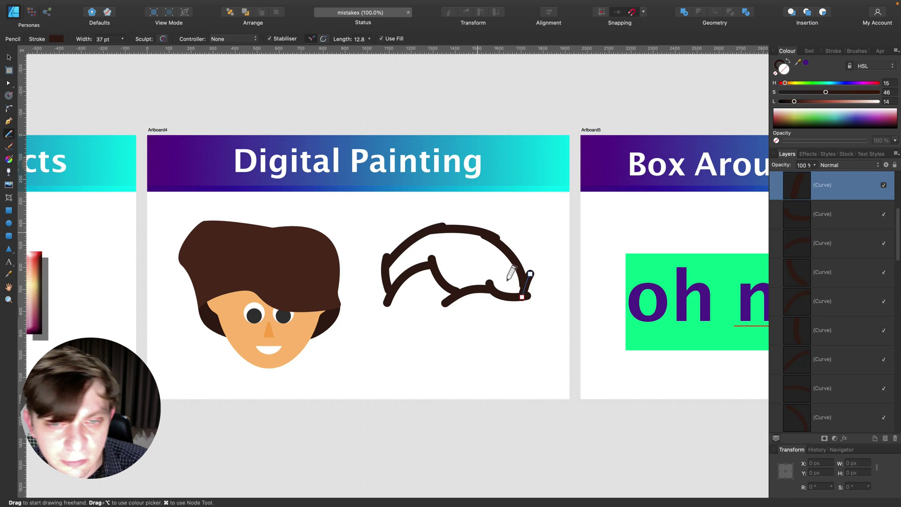
- Draw the pencil face's sides, chin and two eyes
mouse_move(401, 281)
mouse_down()
mouse_move(397, 335)
mouse_move(419, 353)
mouse_up()
mouse_move(512, 299)
mouse_down()
mouse_move(506, 339)
mouse_move(477, 355)
mouse_up()
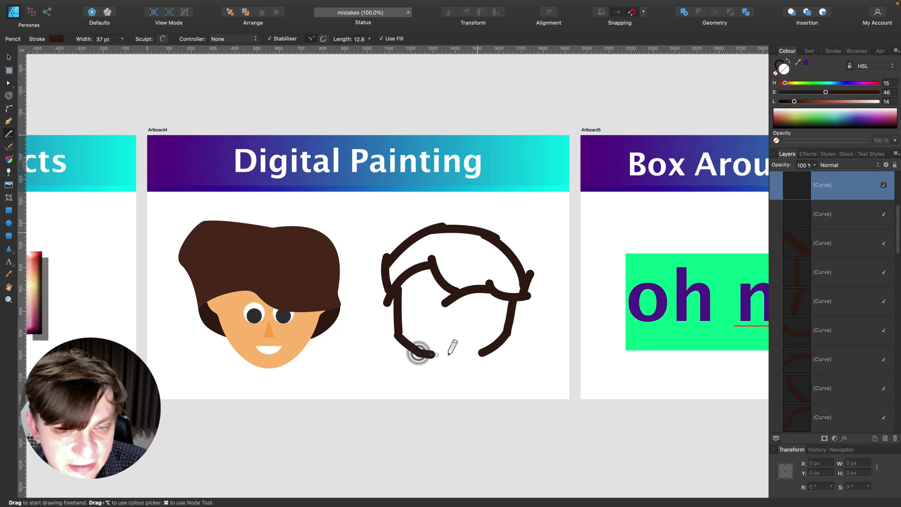
drag(418, 353, 491, 350)
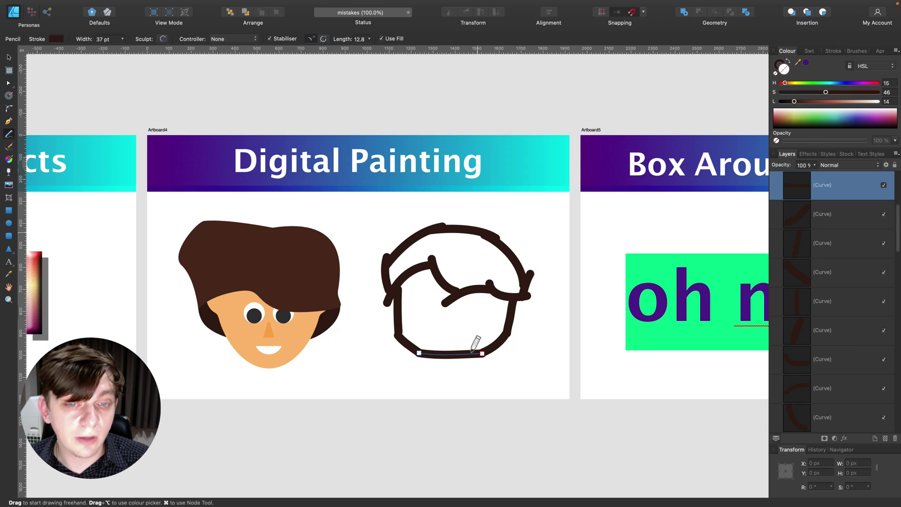
mouse_move(424, 308)
mouse_down()
mouse_move(423, 295)
mouse_move(488, 314)
mouse_up()
drag(437, 299, 425, 306)
mouse_move(483, 303)
mouse_down()
mouse_move(476, 312)
mouse_move(496, 312)
mouse_up()
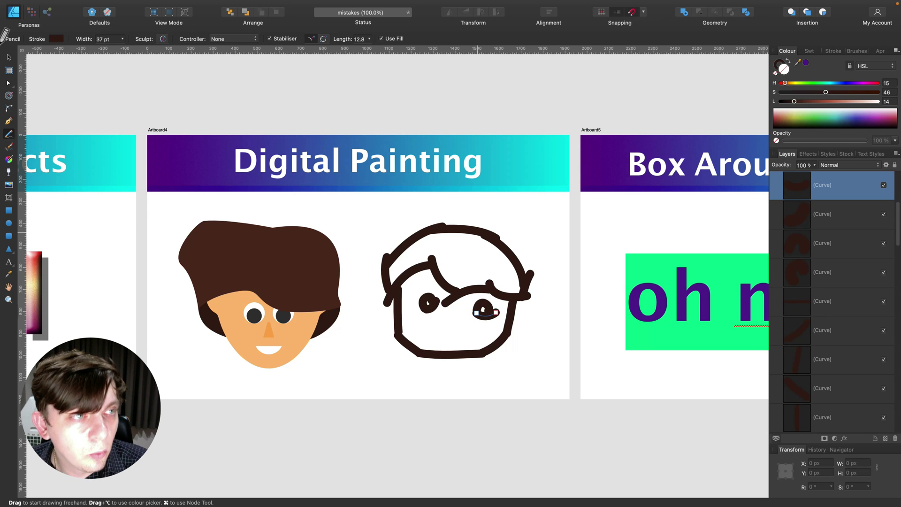
- Switch to the Move tool, select the pencil-drawn face and delete it
click(8, 58)
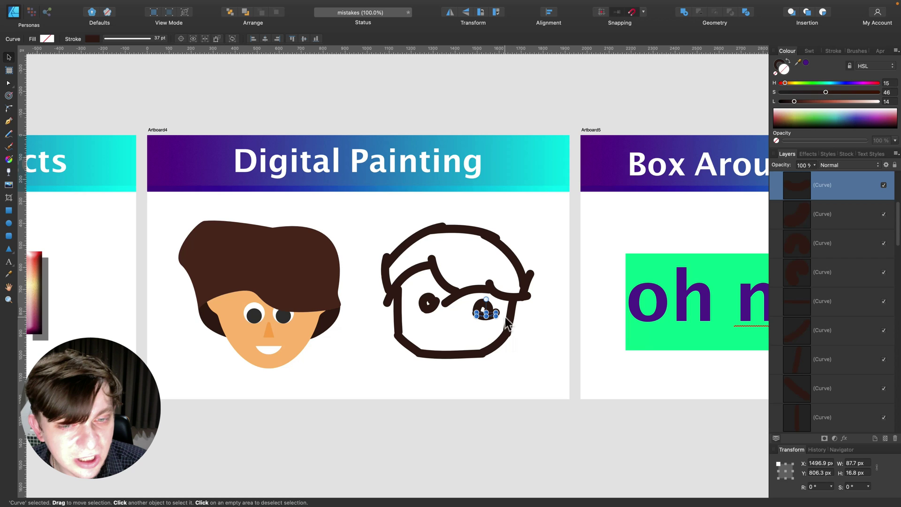
scroll(509, 319, left, 1)
scroll(509, 319, up, 1)
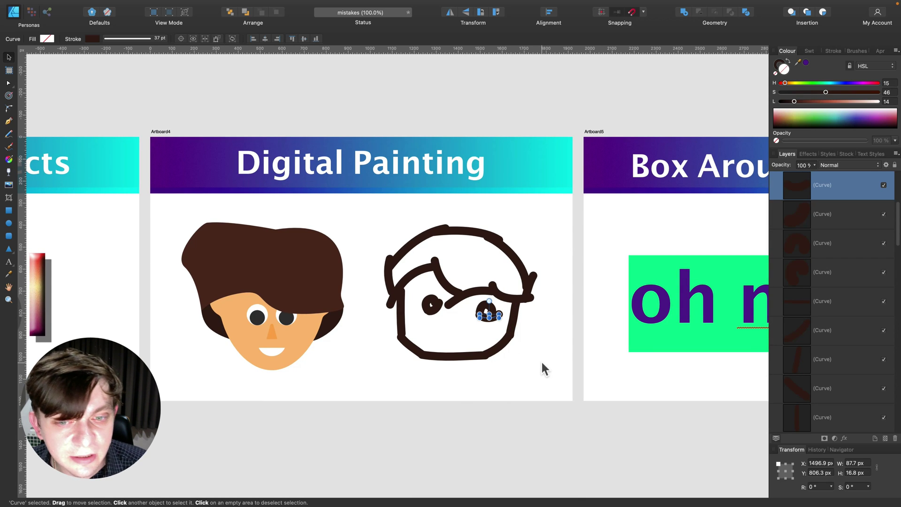
mouse_move(549, 370)
mouse_down()
mouse_move(416, 215)
mouse_move(369, 213)
mouse_move(543, 353)
mouse_move(557, 388)
mouse_up()
click(280, 275)
key(BackSpace)
- Drag the hair and skin right, then reposition the dark head, eye and pupils
mouse_move(250, 255)
mouse_down()
mouse_move(444, 240)
mouse_move(454, 226)
mouse_up()
drag(262, 279, 435, 297)
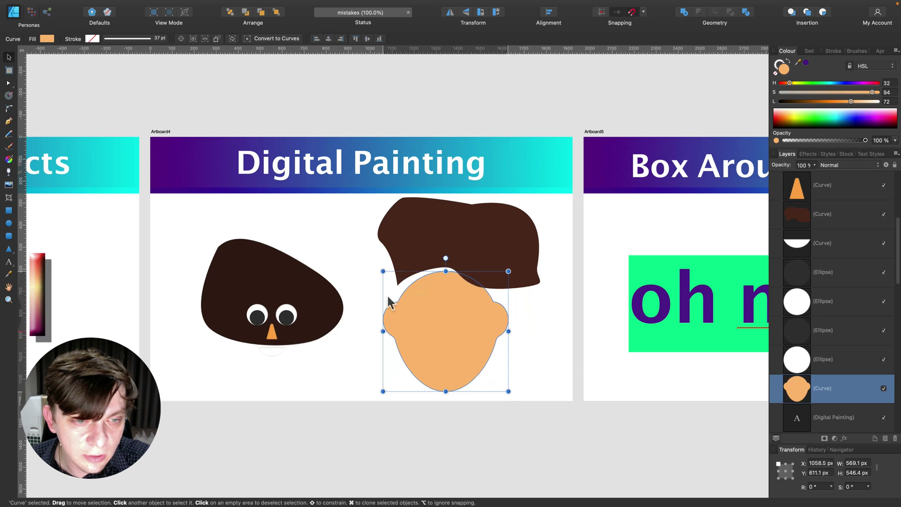
drag(282, 272, 225, 232)
drag(289, 310, 335, 284)
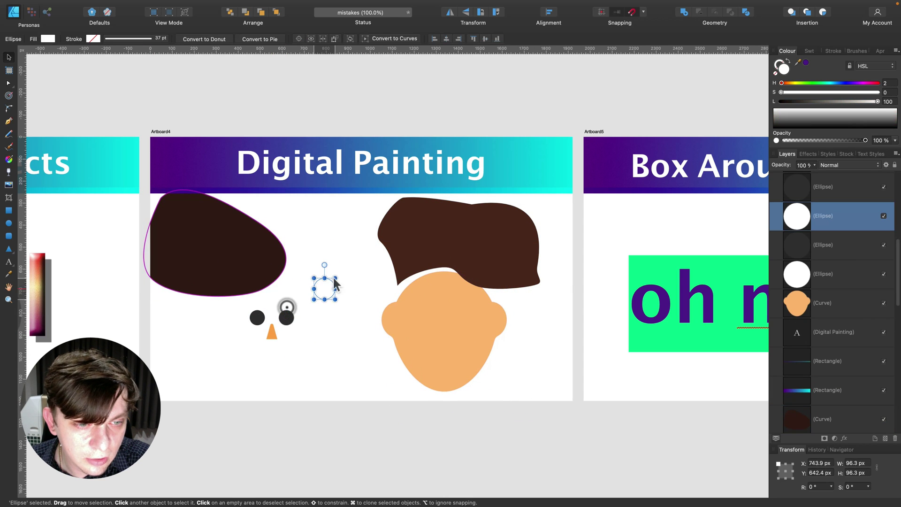
drag(287, 316, 345, 302)
drag(260, 317, 348, 346)
click(268, 295)
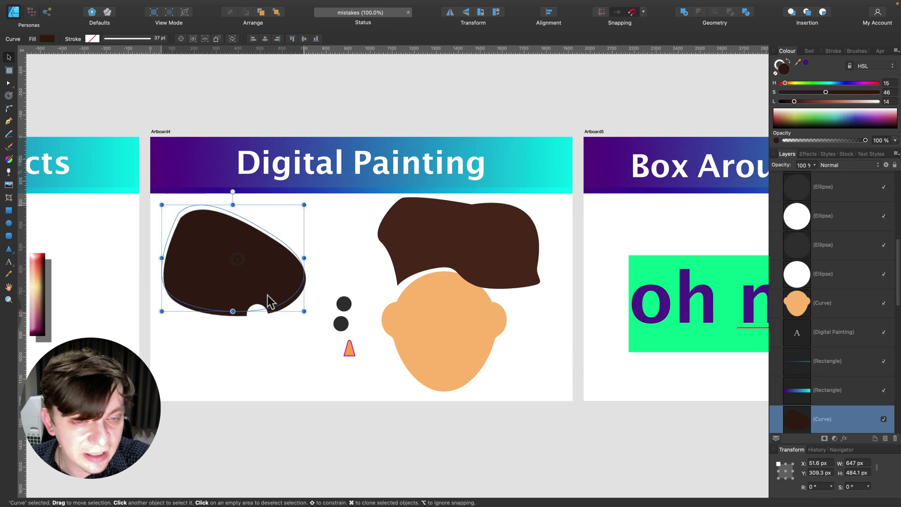
drag(267, 295, 331, 338)
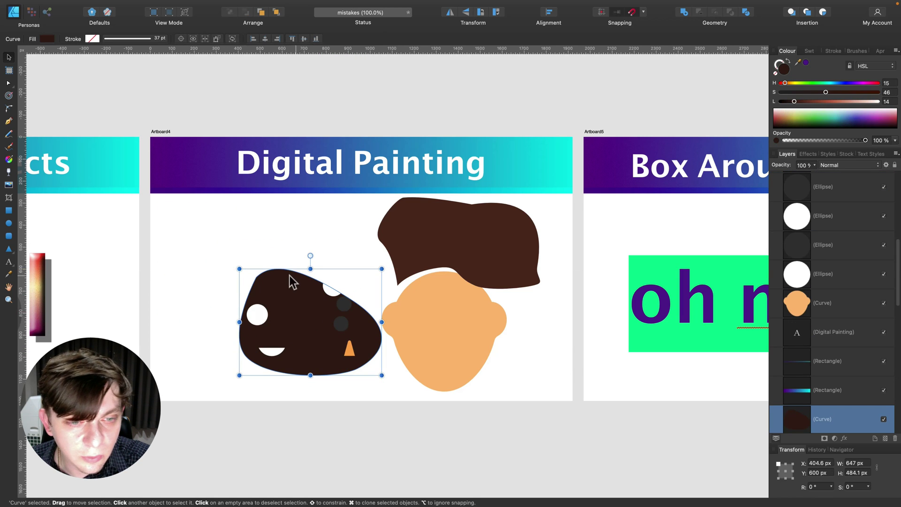
click(283, 216)
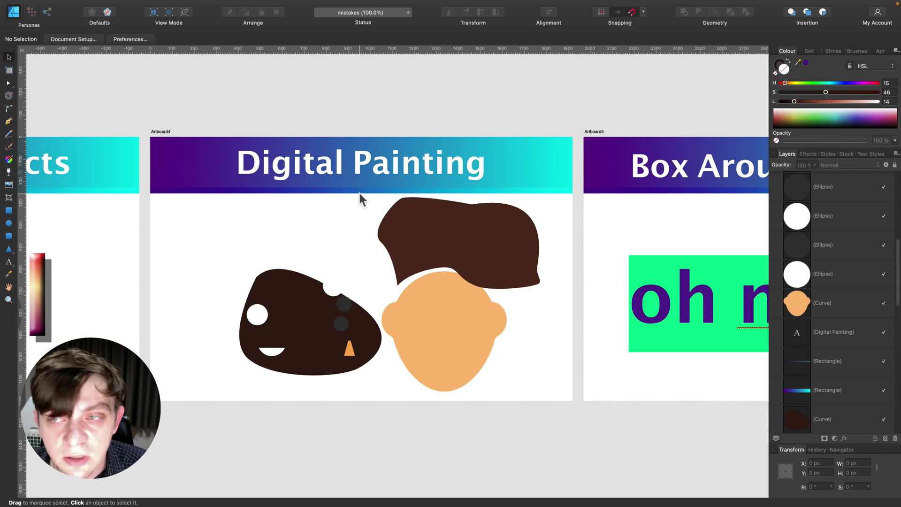
- Shift the 'oh noooo' text's hue from purple to deep magenta, then show its Character settings over the canvas
scroll(360, 197, right, 5)
scroll(361, 199, right, 15)
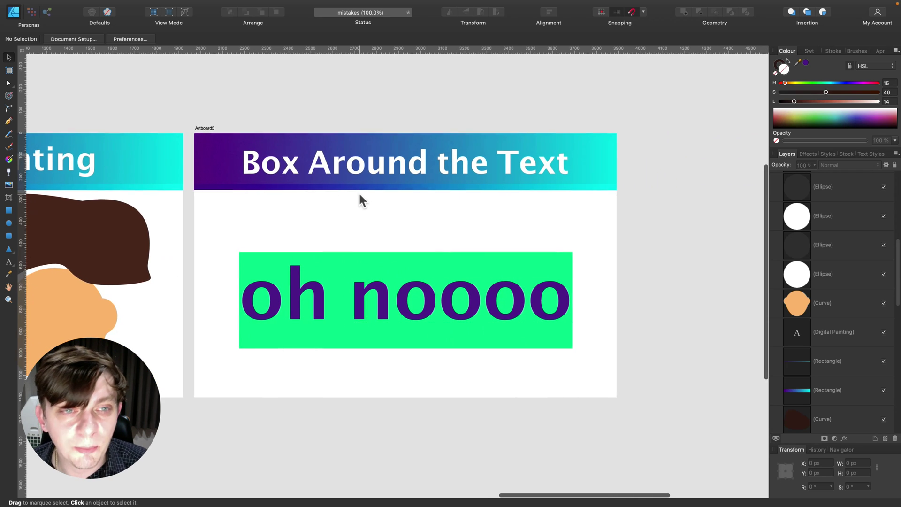
scroll(359, 195, up, 1)
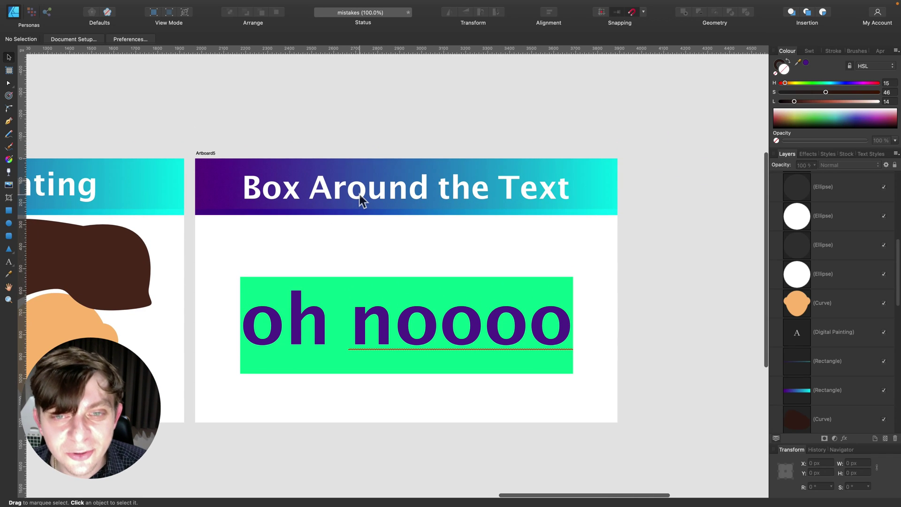
click(289, 305)
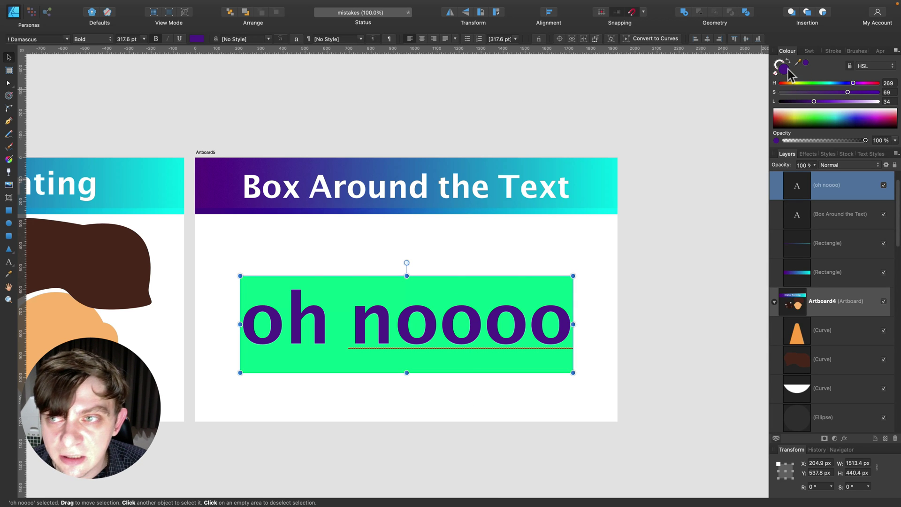
mouse_move(852, 82)
mouse_down()
mouse_move(791, 85)
mouse_move(870, 84)
mouse_up()
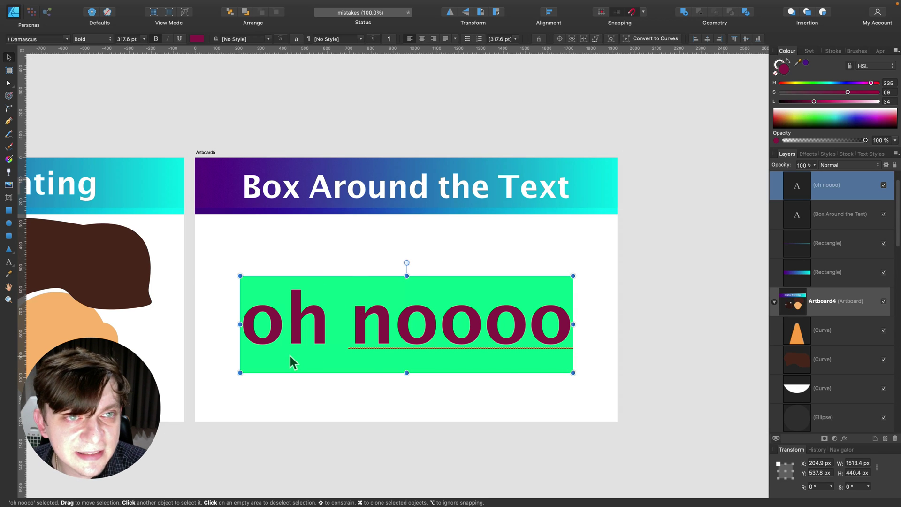
click(336, 123)
click(408, 334)
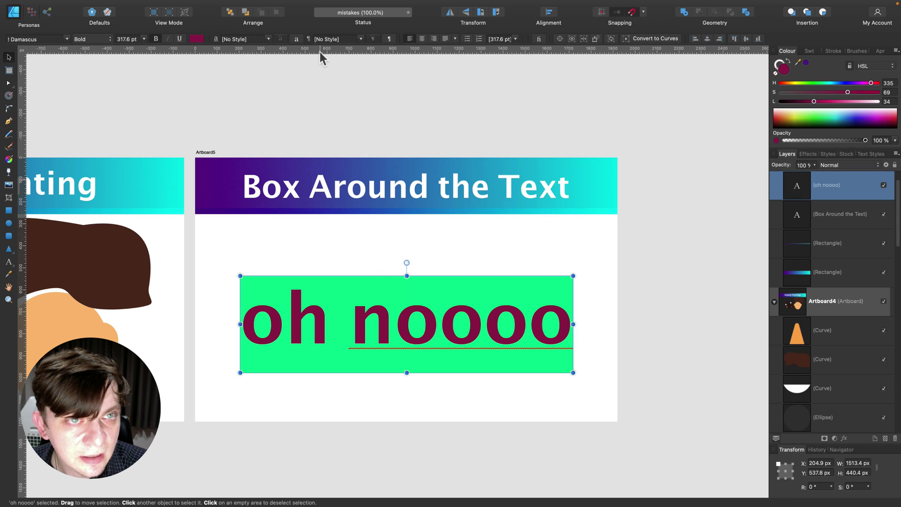
click(297, 39)
drag(836, 72, 674, 161)
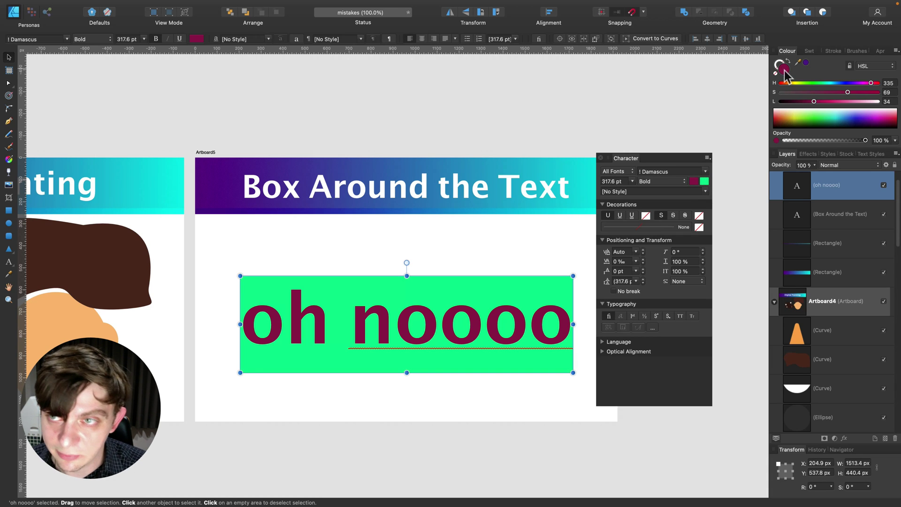
- Set the 'oh noooo' text's background colour to None, then close the Character settings and deselect
click(704, 181)
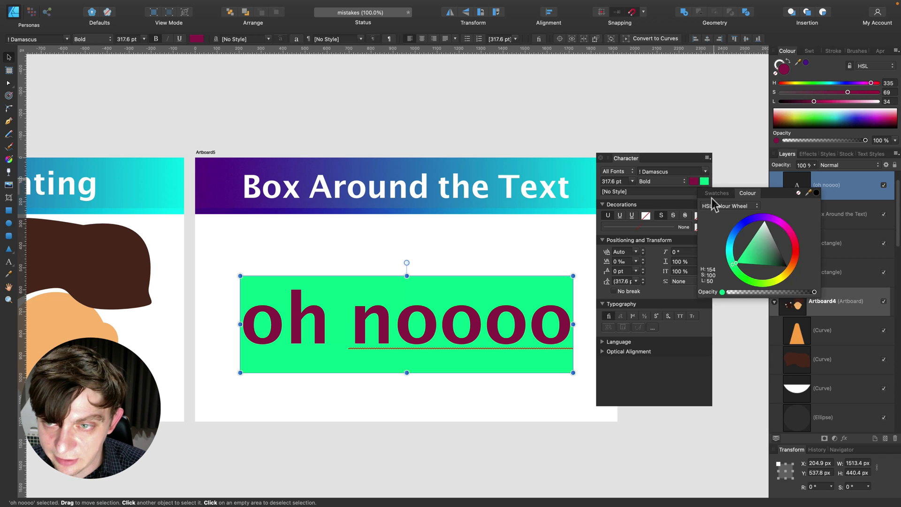
mouse_move(754, 265)
mouse_down()
mouse_move(760, 242)
mouse_move(777, 259)
mouse_move(765, 245)
mouse_move(751, 254)
mouse_up()
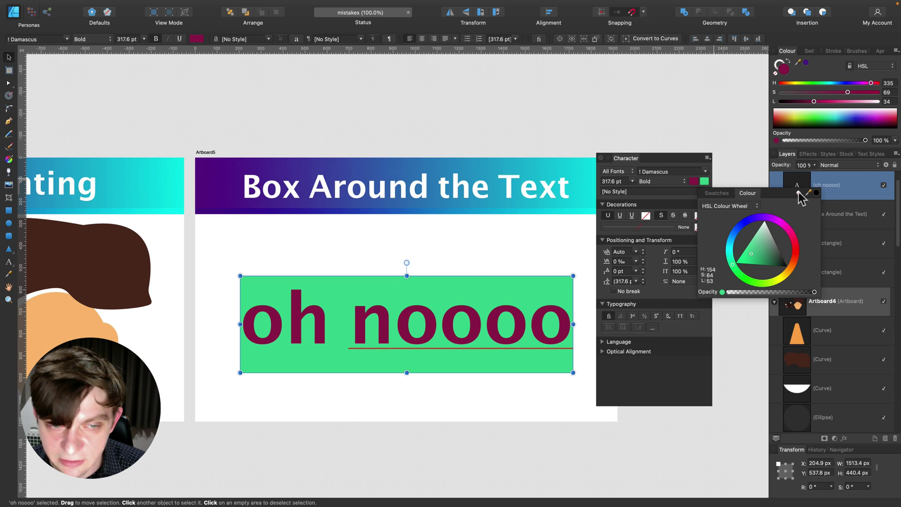
click(799, 192)
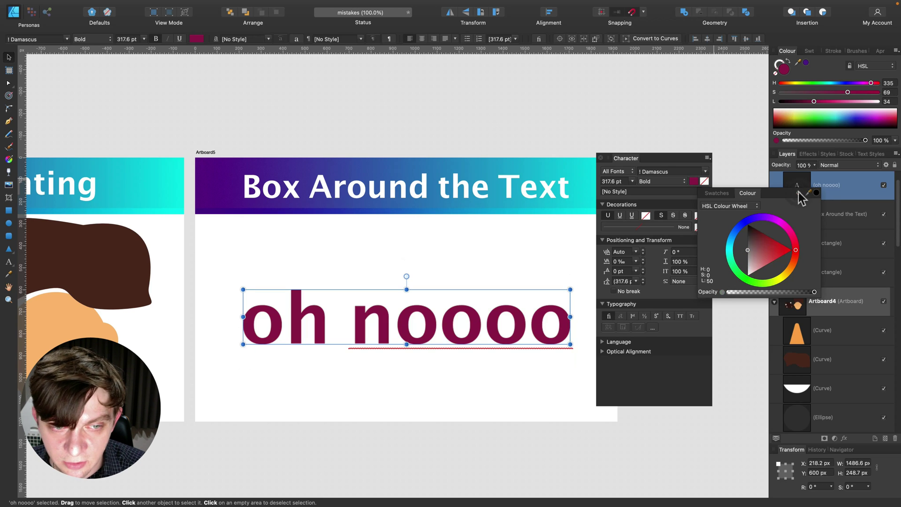
click(601, 158)
click(602, 158)
click(556, 135)
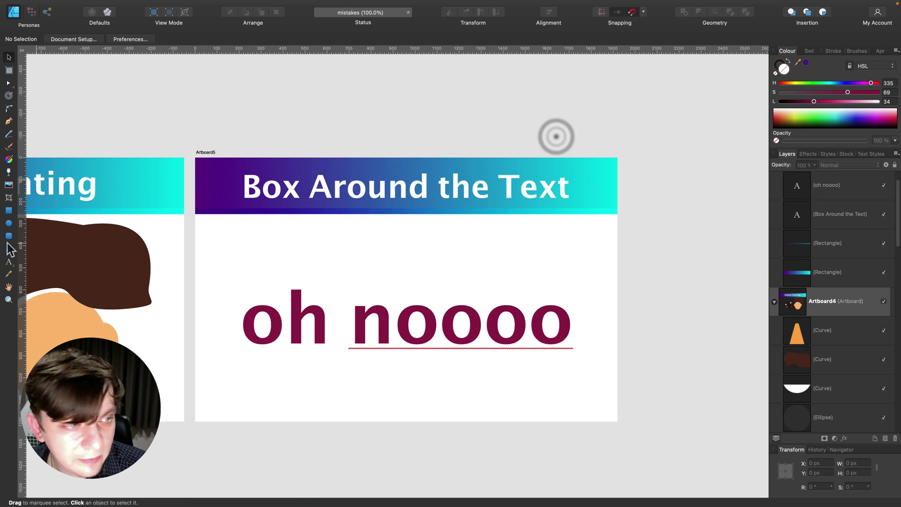
- Draw a rectangle around 'oh noooo' with no outline and dark teal fill, sent behind the text
click(8, 211)
mouse_move(214, 252)
mouse_down()
mouse_move(337, 299)
mouse_move(606, 363)
mouse_move(608, 376)
mouse_move(597, 376)
mouse_up()
click(781, 68)
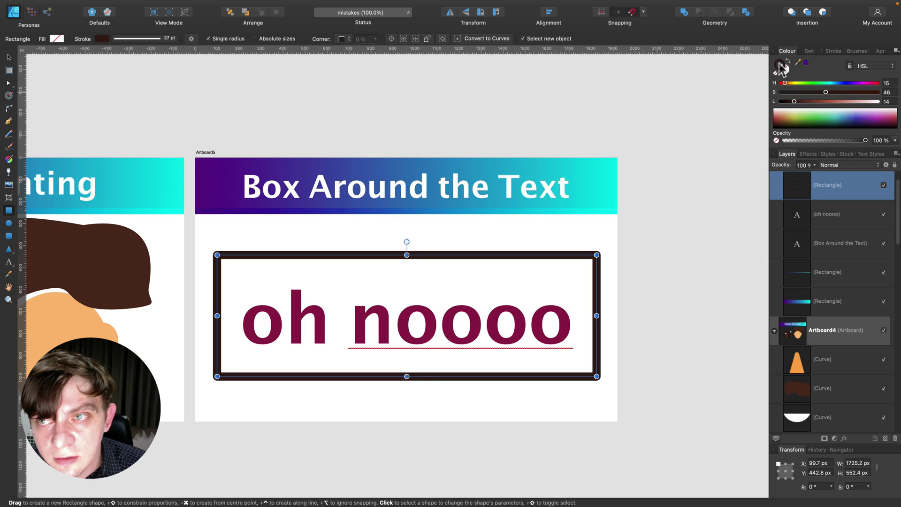
click(781, 69)
drag(812, 81, 846, 89)
key(super+bracketleft)
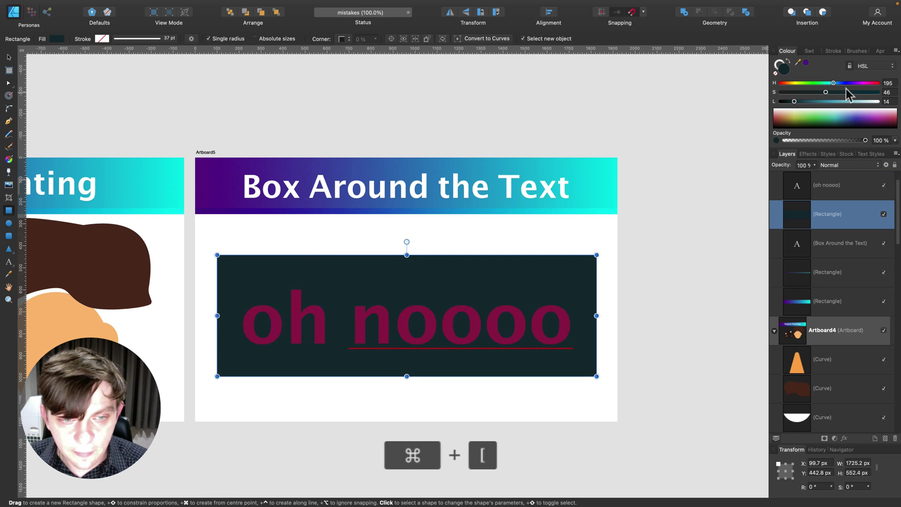
- With the Move tool, select the 'oh noooo' text and then the teal rectangle again
click(8, 57)
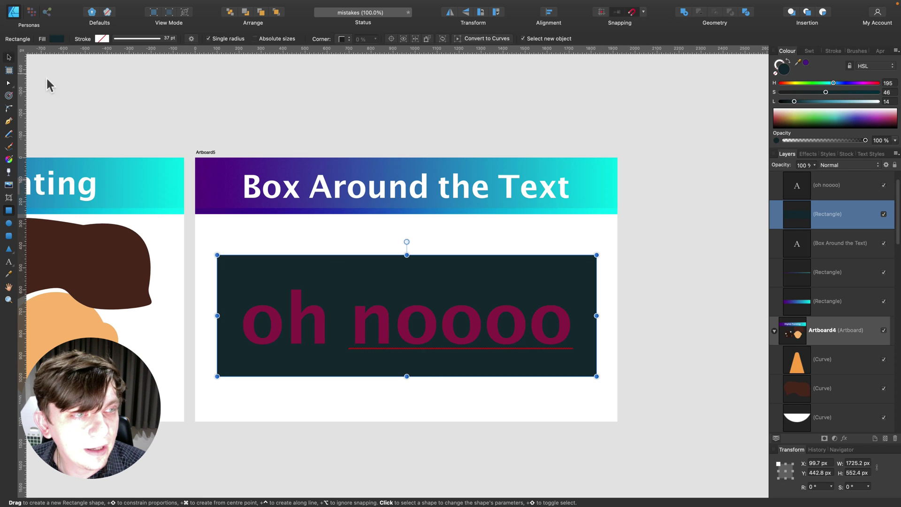
click(477, 335)
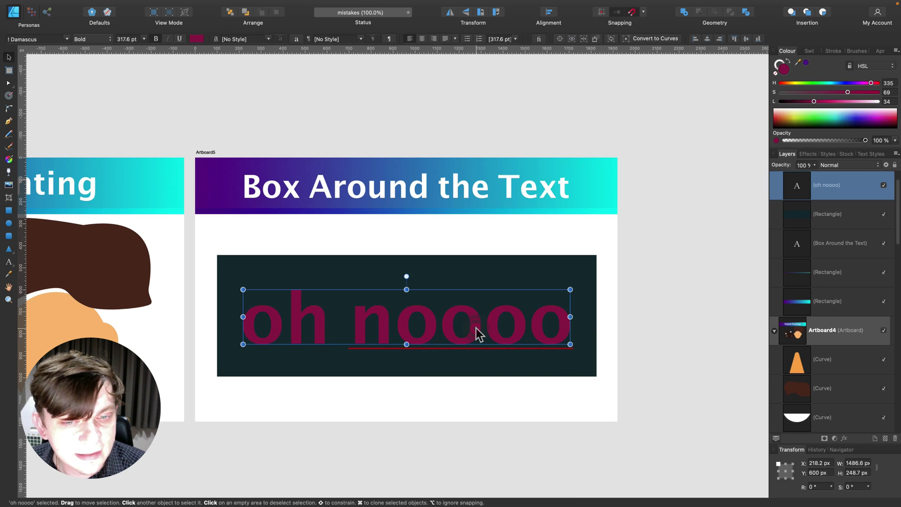
click(479, 269)
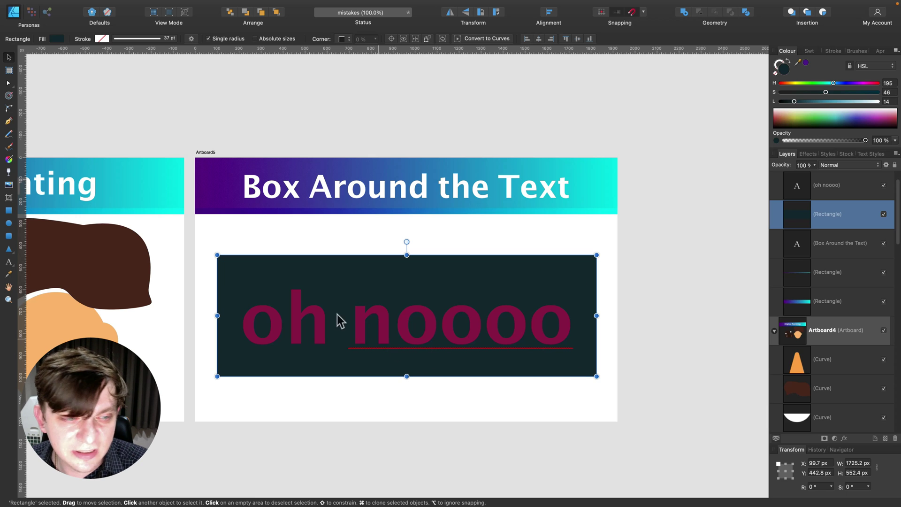
- Scroll left back to the Crooked Artboard on Artboard1, checking the view rotation options without changing them
scroll(338, 314, left, 10)
scroll(338, 310, left, 3)
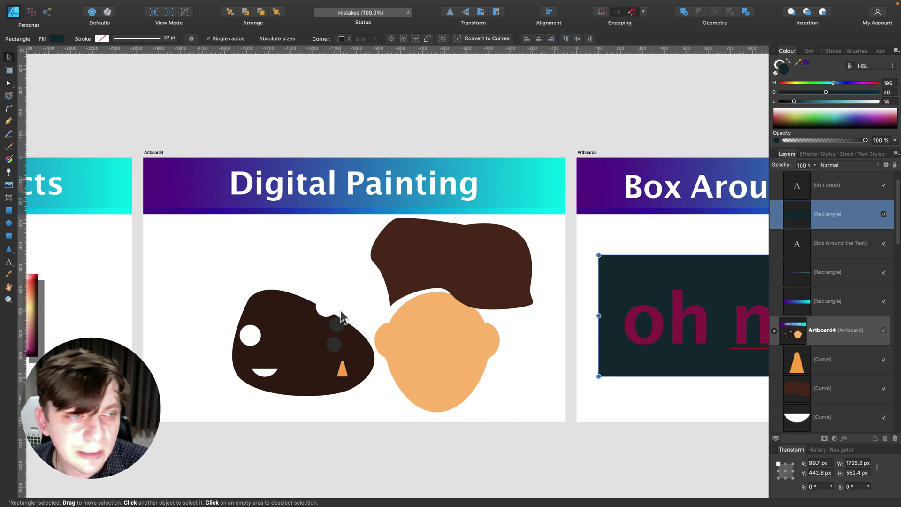
scroll(339, 311, left, 10)
scroll(340, 307, left, 1)
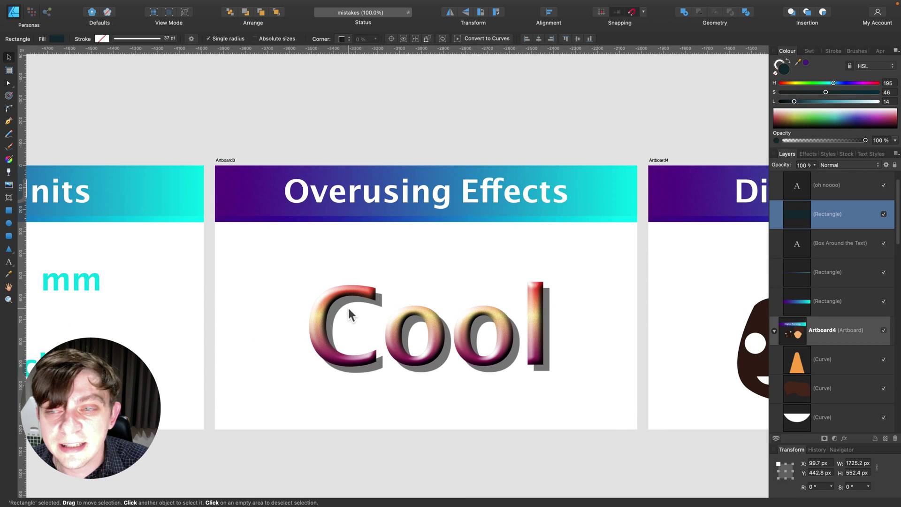
scroll(355, 305, left, 5)
scroll(356, 305, left, 2)
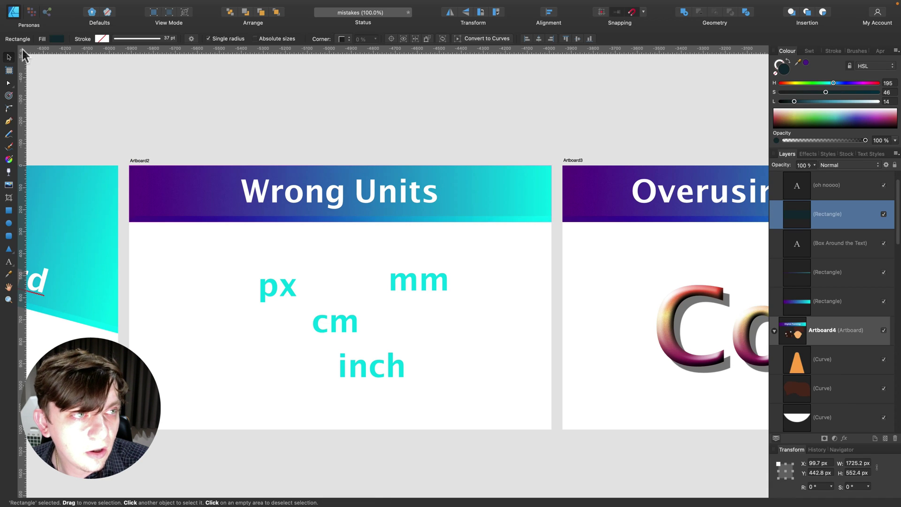
scroll(216, 176, left, 10)
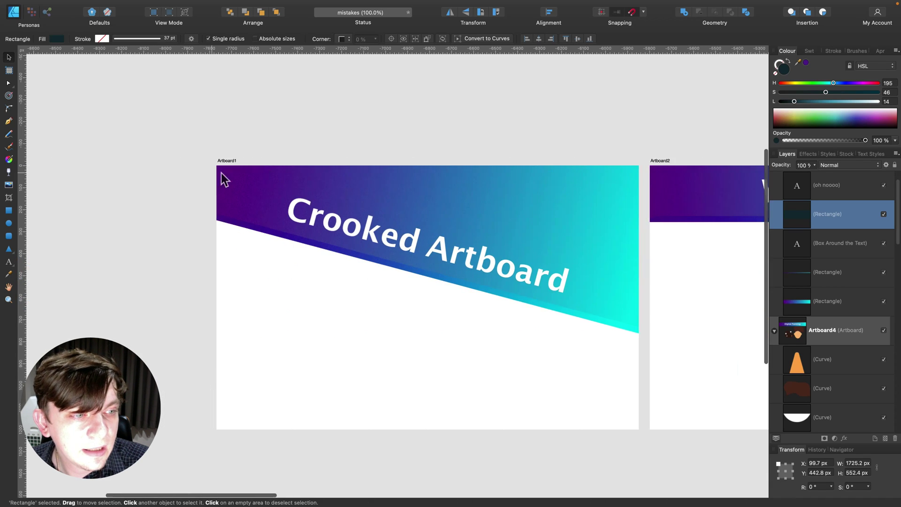
scroll(285, 191, right, 3)
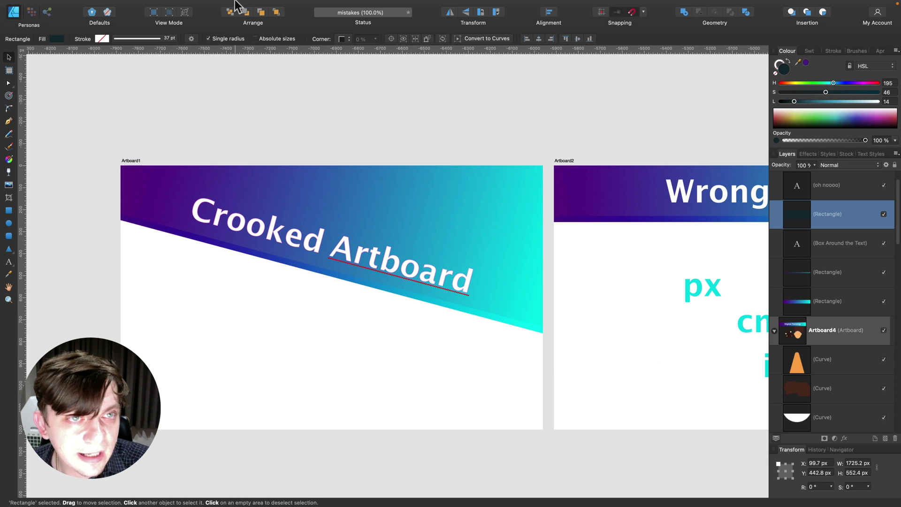
mouse_move(239, 3)
click(195, 5)
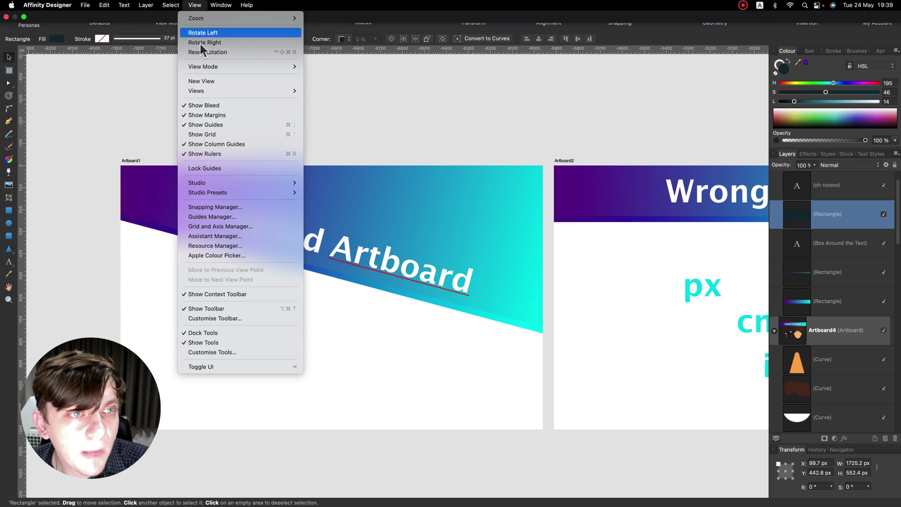
click(117, 81)
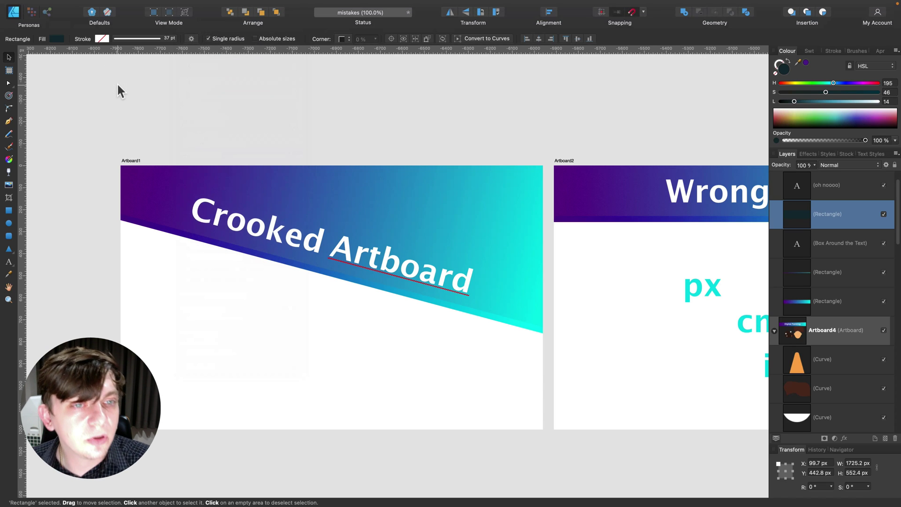